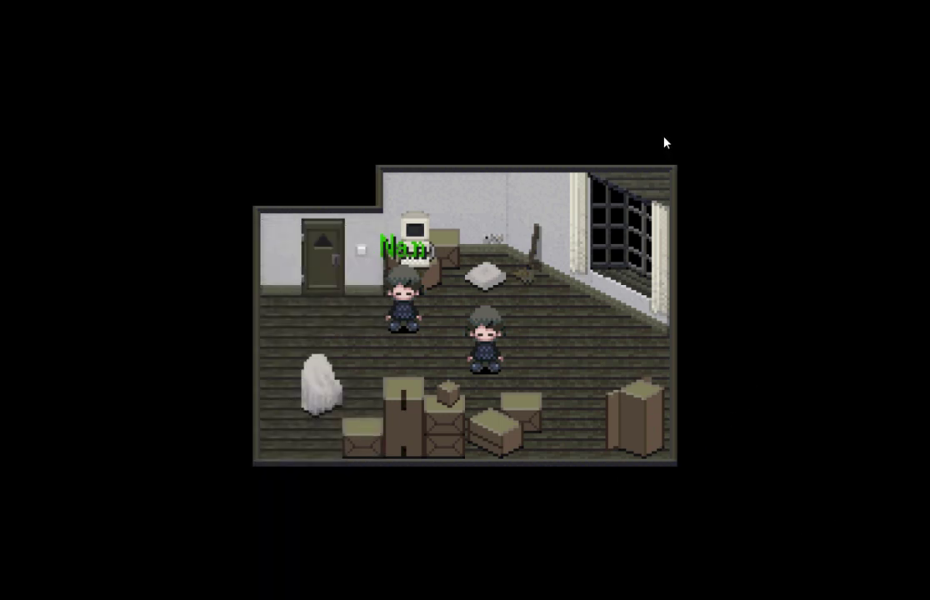
# - Move the recorder window off the game and save at the bedroom computer
pyautogui.press('super')
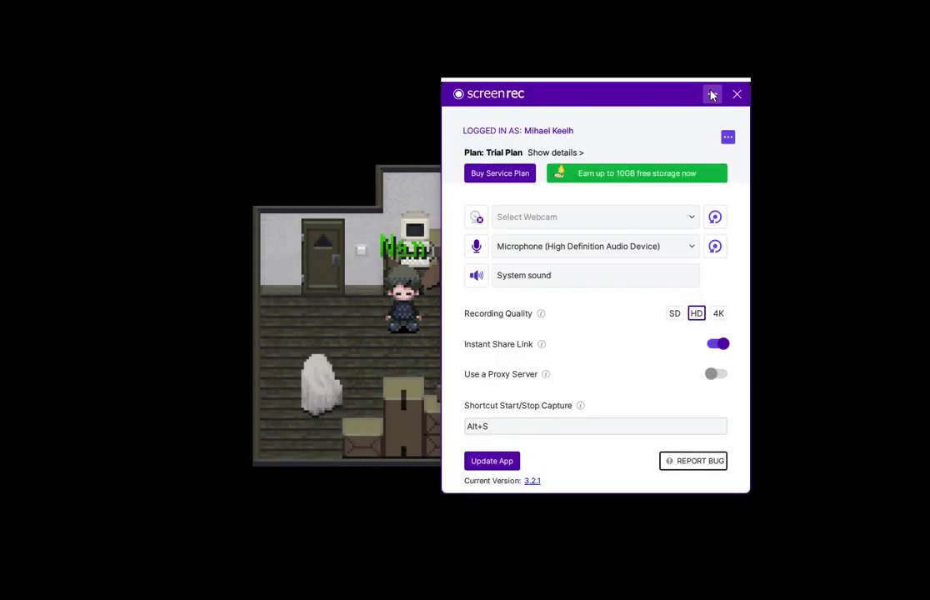
pyautogui.click(713, 96)
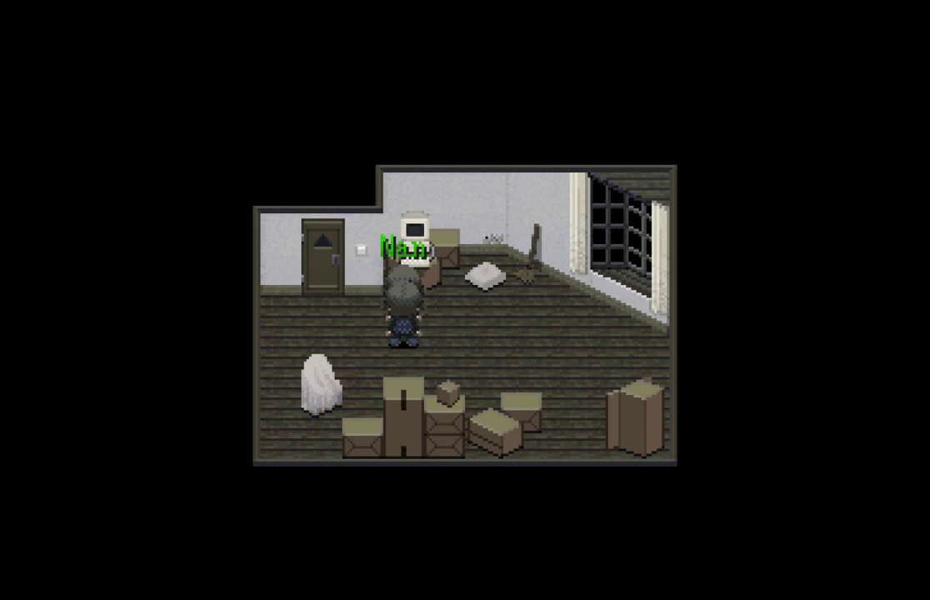
pyautogui.press('Return')
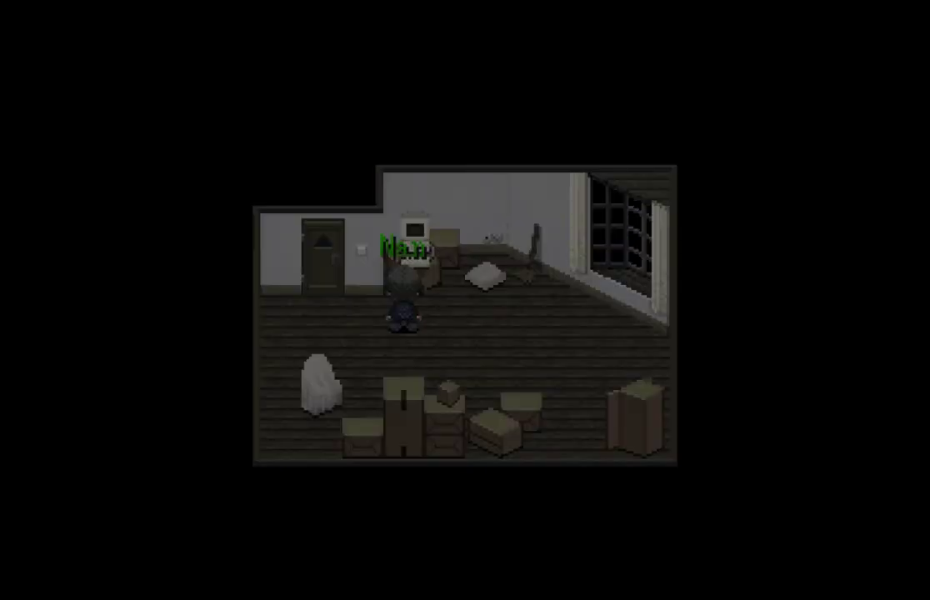
# - Confirm the save, take the striped cone from the café board, and open the effects dial
pyautogui.press('Return')
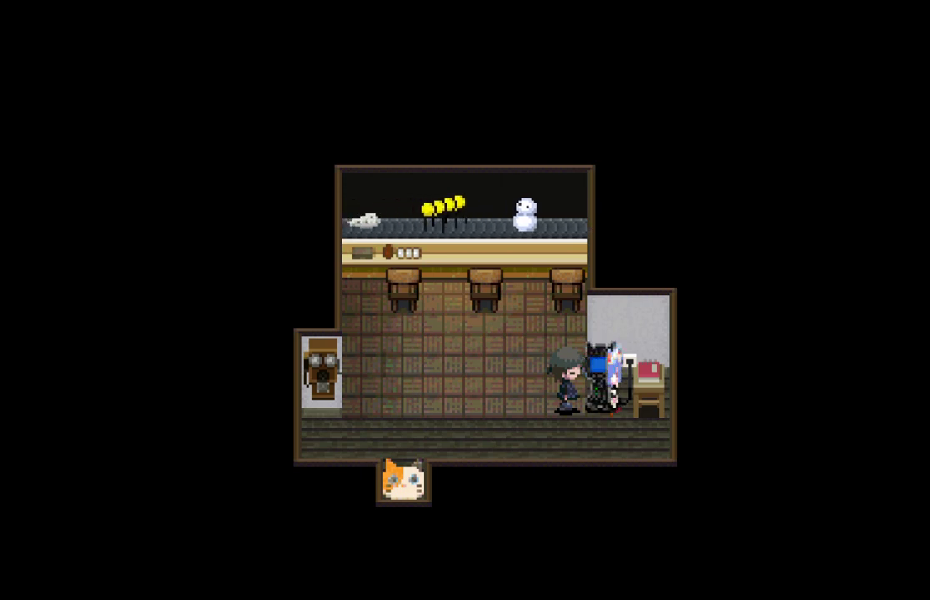
pyautogui.press('Return')
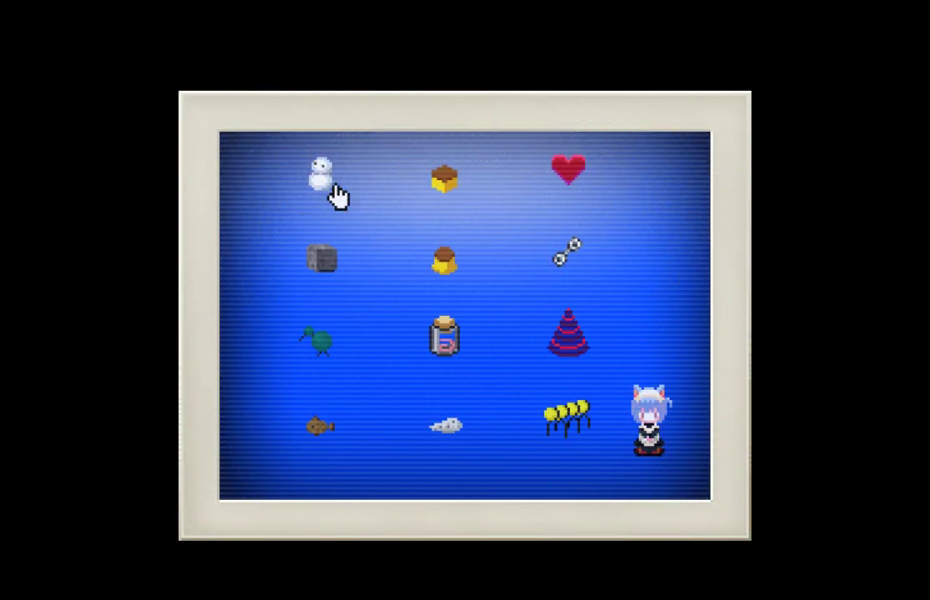
pyautogui.press('Down')
pyautogui.press('Right')
pyautogui.press('Down')
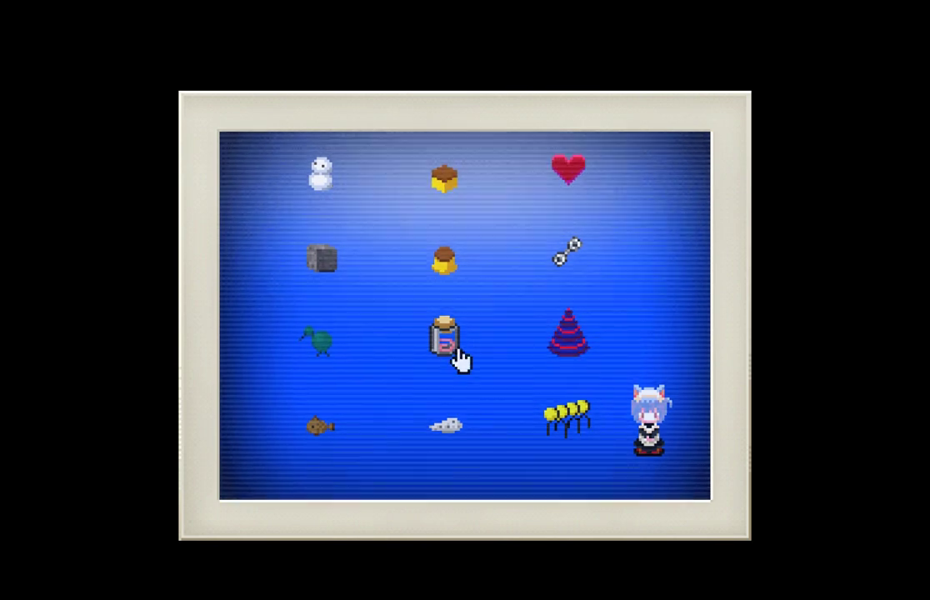
pyautogui.press('Right')
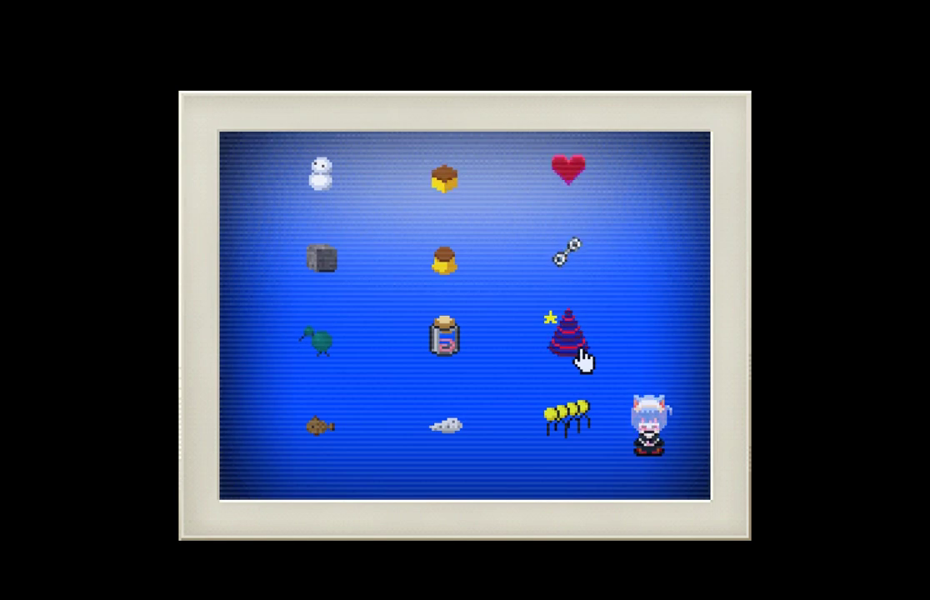
pyautogui.press('Return')
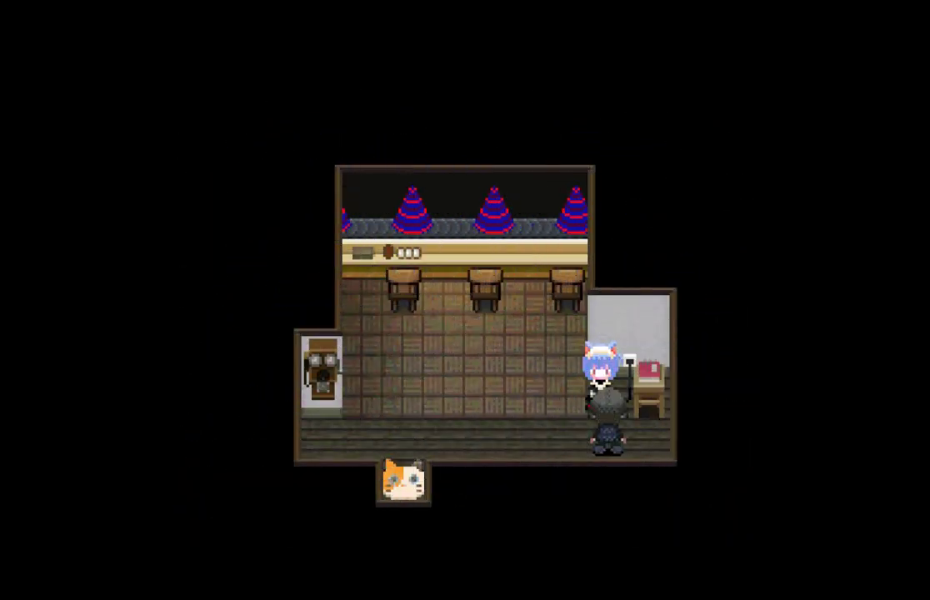
pyautogui.press('Escape')
pyautogui.press('Return')
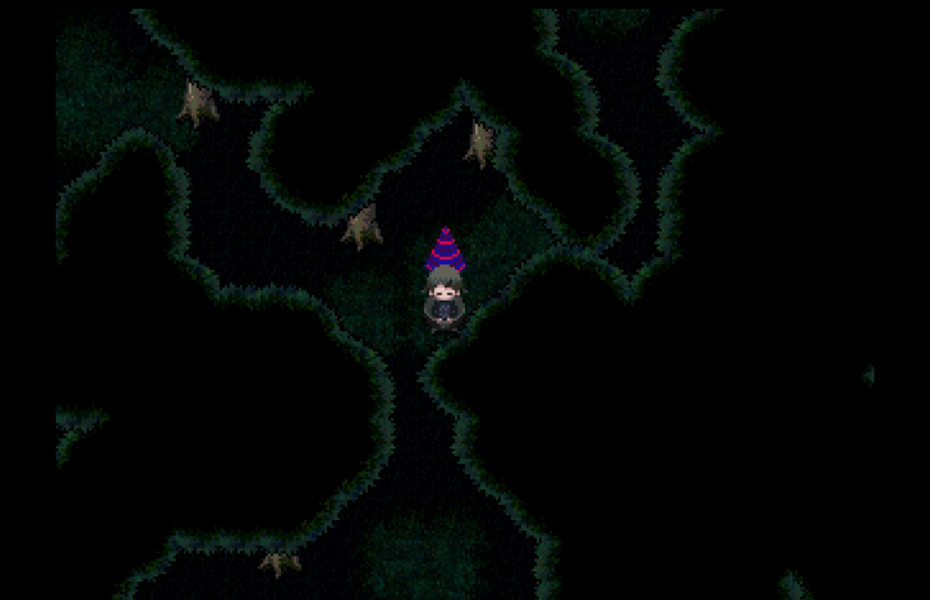
# - Walk left and up the forest path, past the red coiled creature
pyautogui.press('Left')
pyautogui.press('Up')
pyautogui.press('Left')
pyautogui.press('Left')
pyautogui.press('Up')
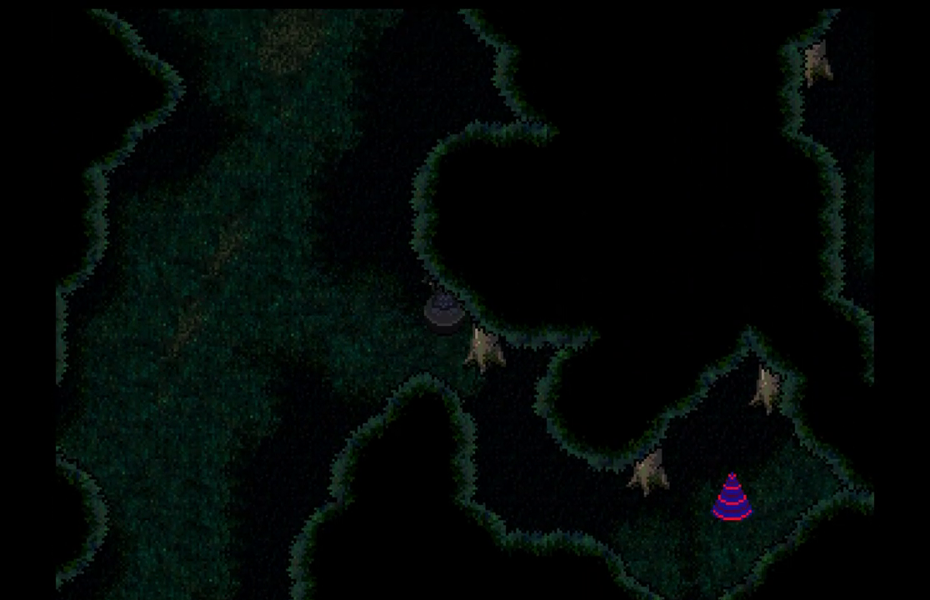
pyautogui.press('Left')
pyautogui.press('Up')
pyautogui.press('Up')
pyautogui.press('Up')
pyautogui.press('Up')
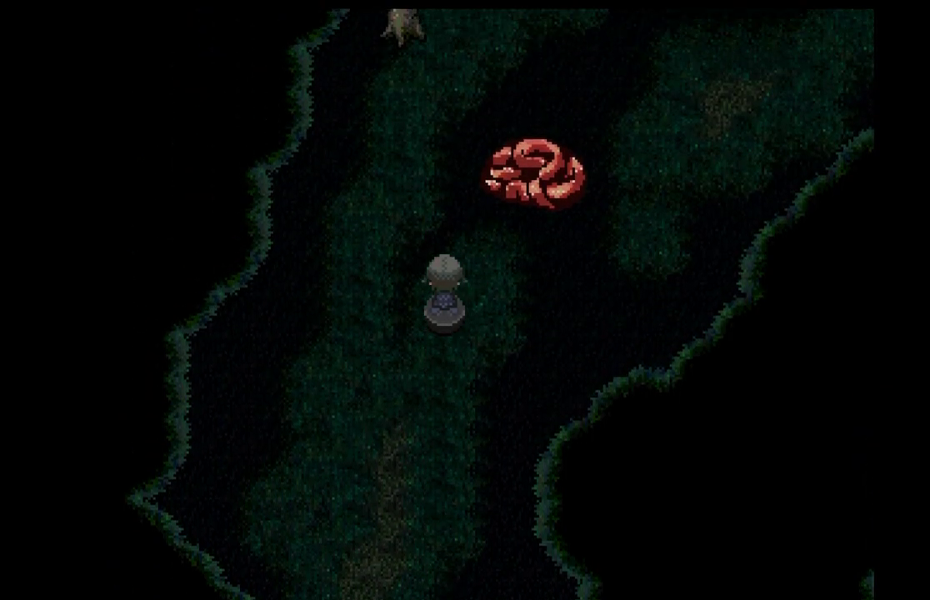
pyautogui.press('Up')
pyautogui.press('Up')
pyautogui.press('Right')
pyautogui.press('Right')
pyautogui.press('Down')
pyautogui.press('Left')
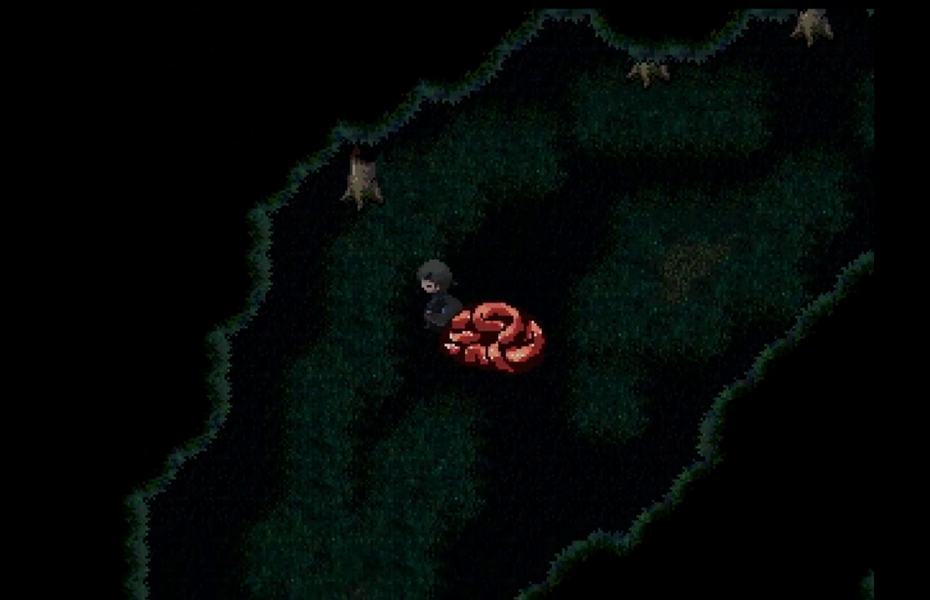
# - Head right along the forest clearing, then up and to the right
pyautogui.press('Right')
pyautogui.press('Right')
pyautogui.press('Up')
pyautogui.press('Up')
pyautogui.press('Right')
pyautogui.press('Right')
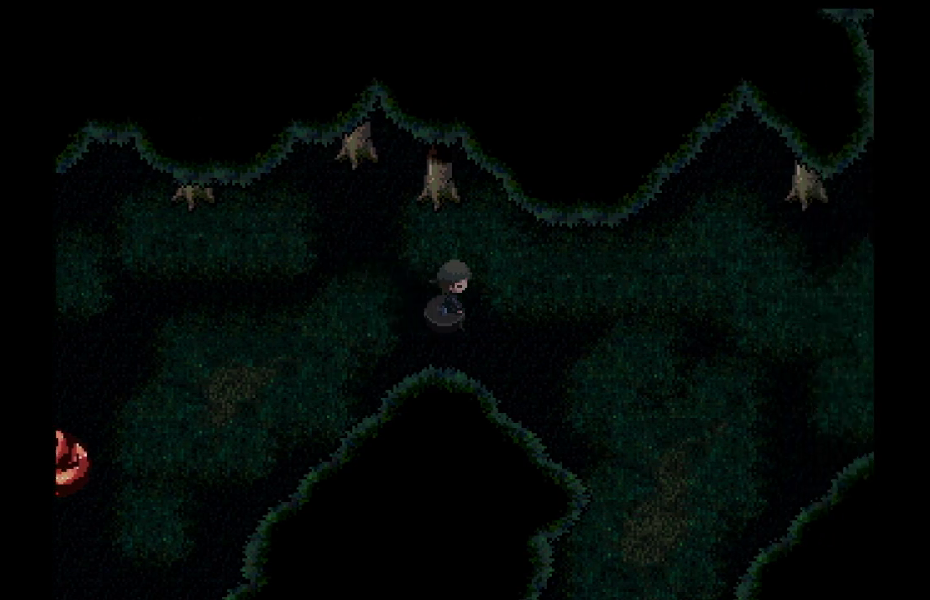
pyautogui.press('Right')
pyautogui.press('Right')
pyautogui.press('Right')
pyautogui.press('Right')
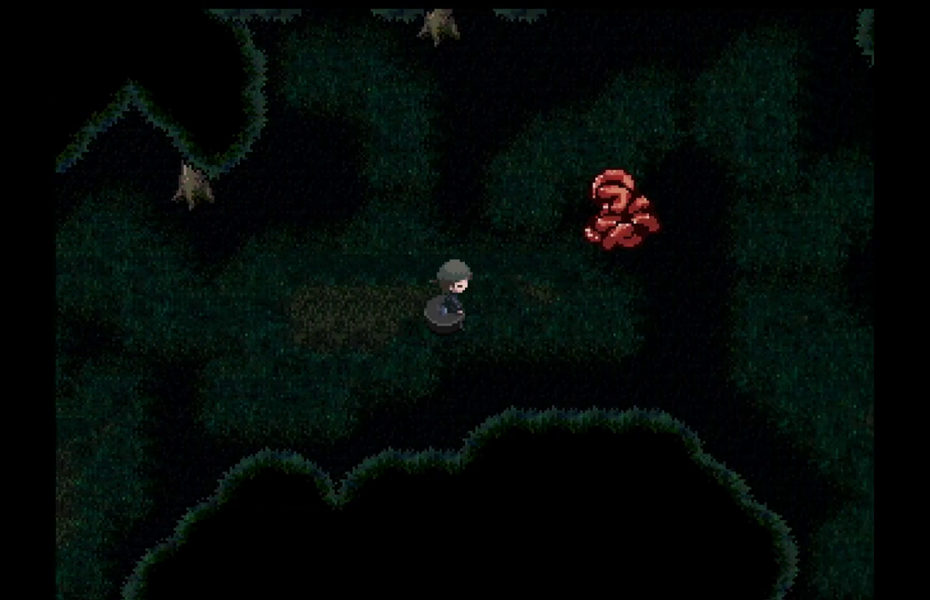
pyautogui.press('Up')
pyautogui.press('Right')
pyautogui.press('Up')
pyautogui.press('Right')
pyautogui.press('Right')
pyautogui.press('Right')
pyautogui.press('Down')
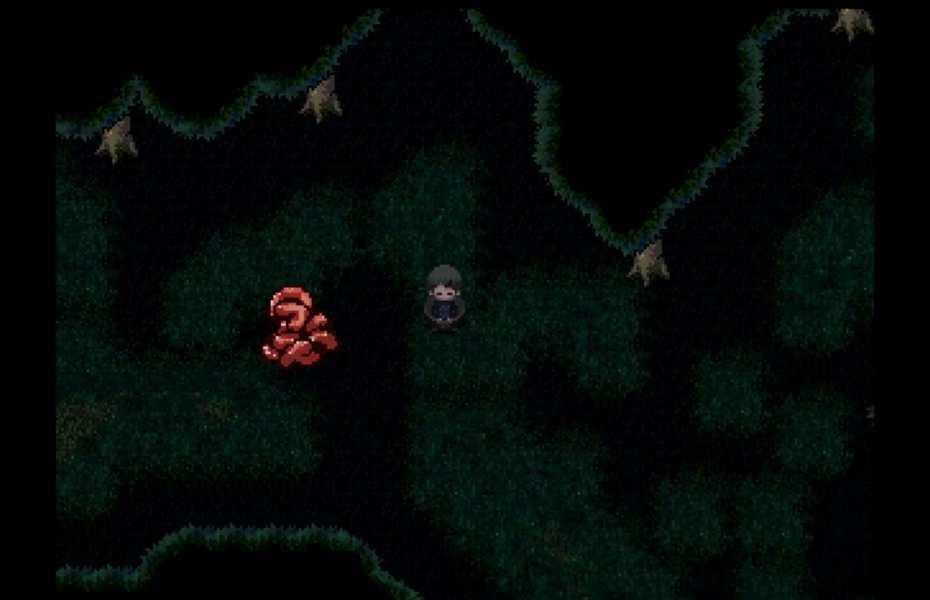
# - Walk down the forest path, bearing down and to the left
pyautogui.press('Down')
pyautogui.press('Right')
pyautogui.press('Down')
pyautogui.press('Right')
pyautogui.press('Down')
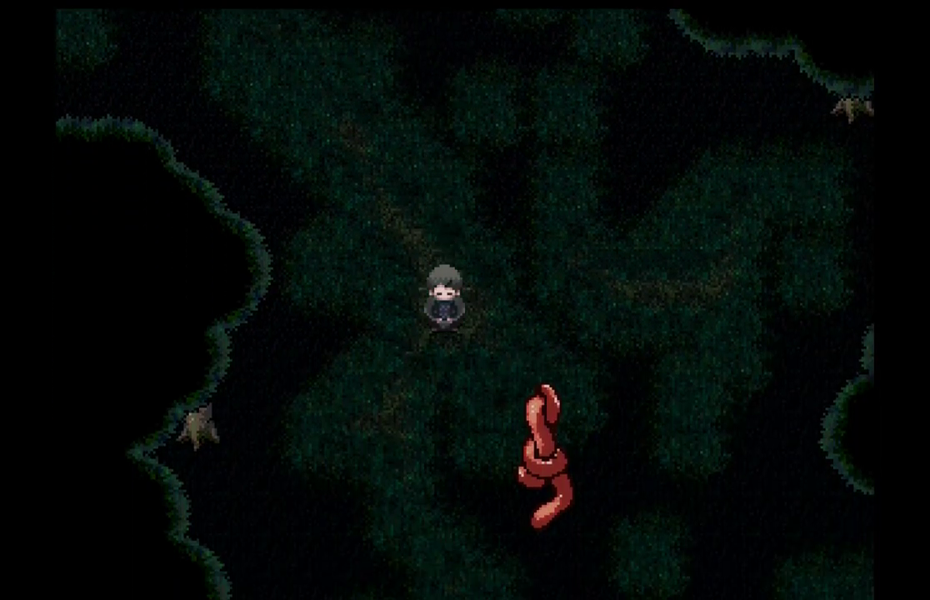
pyautogui.press('Down')
pyautogui.press('Down')
pyautogui.press('Down')
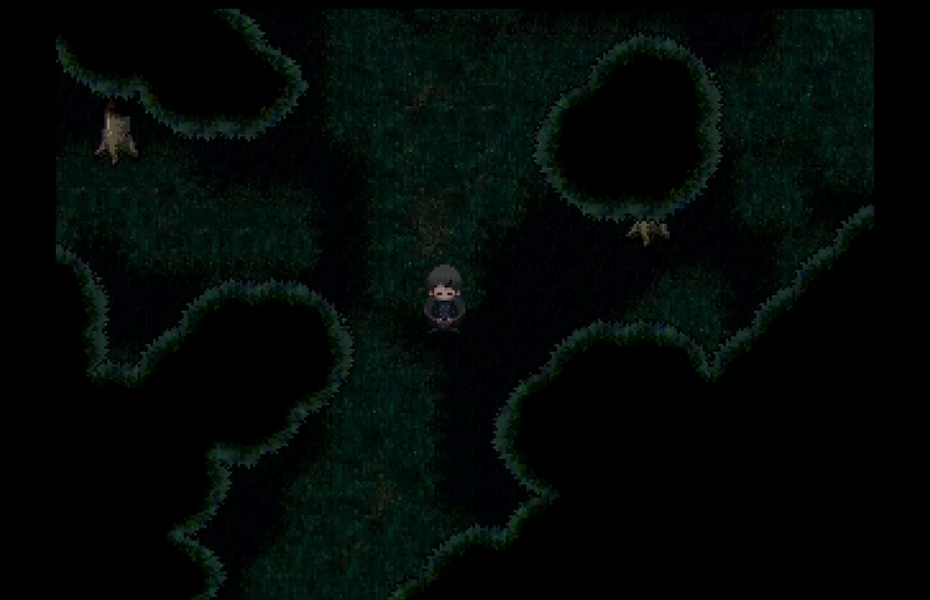
pyautogui.press('Down')
pyautogui.press('Left')
pyautogui.press('Down')
pyautogui.press('Left')
pyautogui.press('Down')
pyautogui.press('Down')
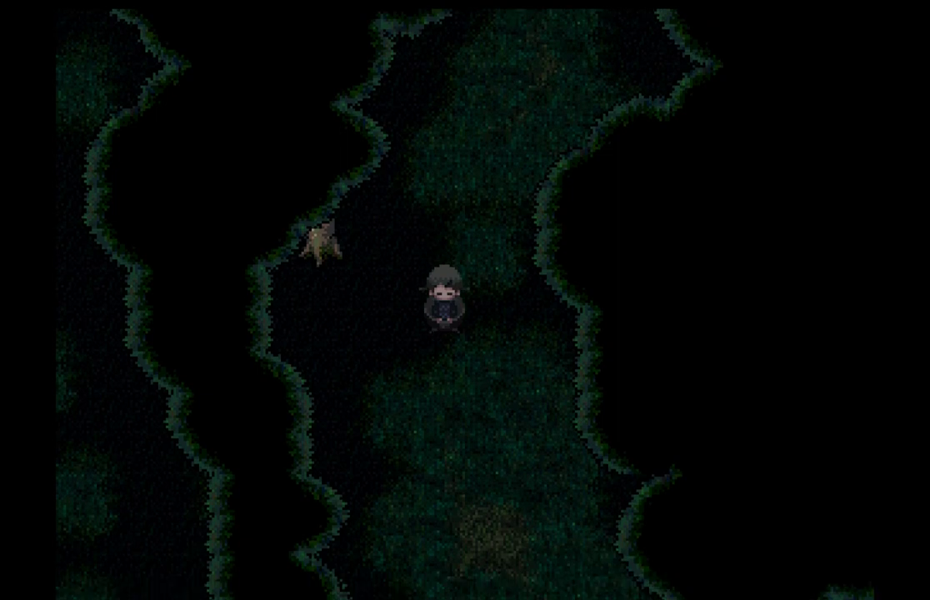
pyautogui.press('Down')
# - Continue down and right, then down and left through the forest
pyautogui.press('Down')
pyautogui.press('Down')
pyautogui.press('Right')
pyautogui.press('Down')
pyautogui.press('Right')
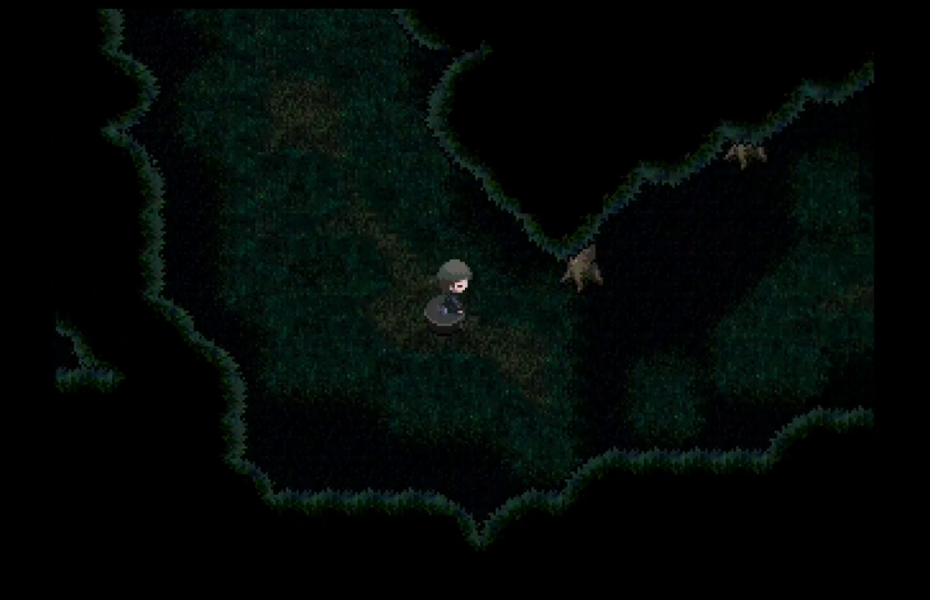
pyautogui.press('Down')
pyautogui.press('Right')
pyautogui.press('Right')
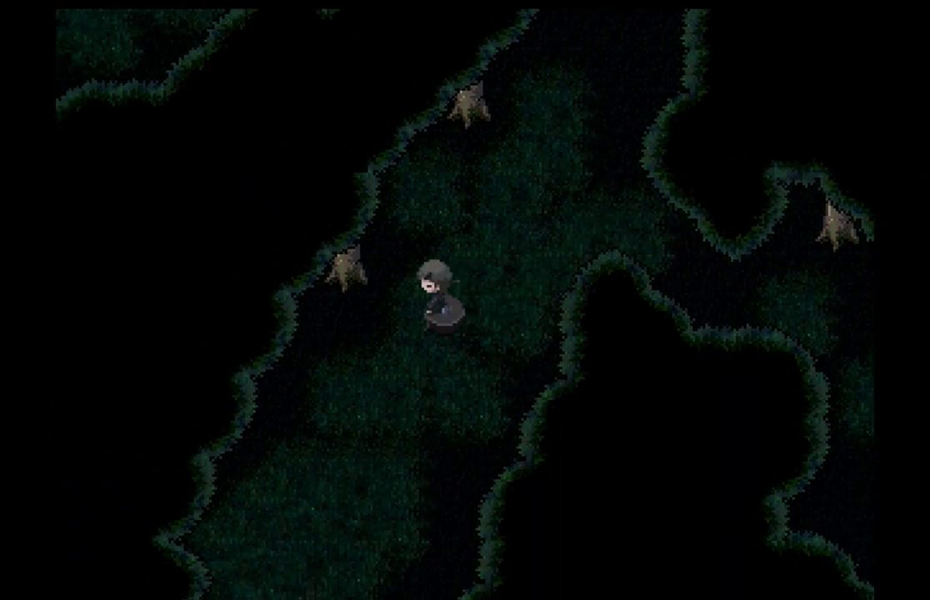
pyautogui.press('Down')
pyautogui.press('Down')
pyautogui.press('Down')
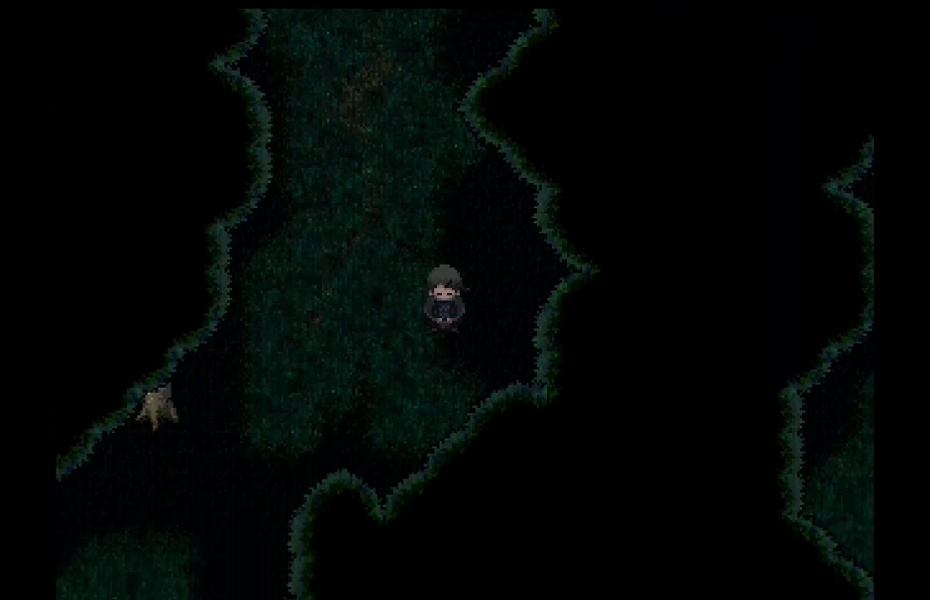
pyautogui.press('Left')
pyautogui.press('Left')
pyautogui.press('Left')
# - Go left and up around the bend, then back down-left to the fish-skeleton clearing
pyautogui.press('Down')
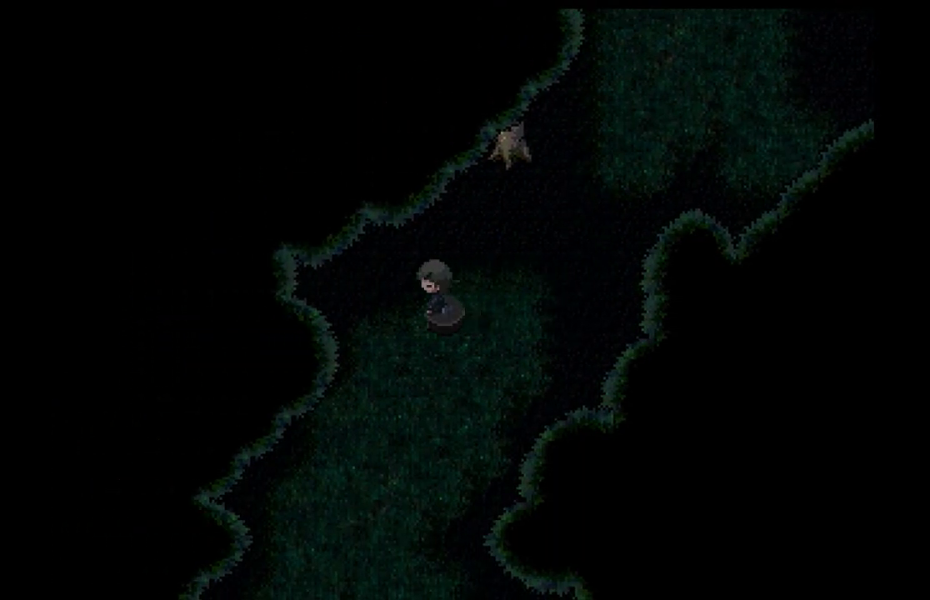
pyautogui.press('Down')
pyautogui.press('Down')
pyautogui.press('Down')
pyautogui.press('Left')
pyautogui.press('Left')
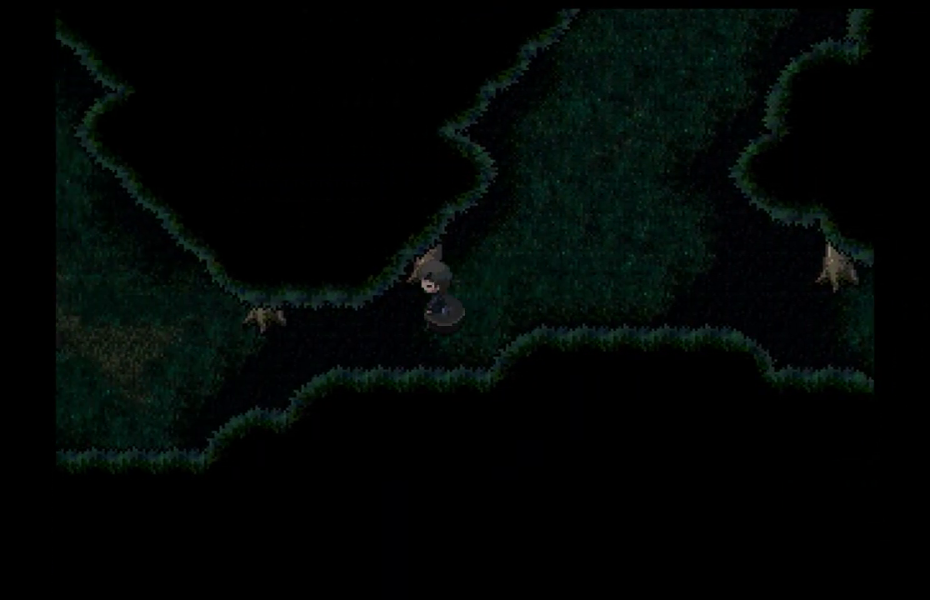
pyautogui.press('Left')
pyautogui.press('Down')
pyautogui.press('Left')
pyautogui.press('Left')
pyautogui.press('Left')
pyautogui.press('Up')
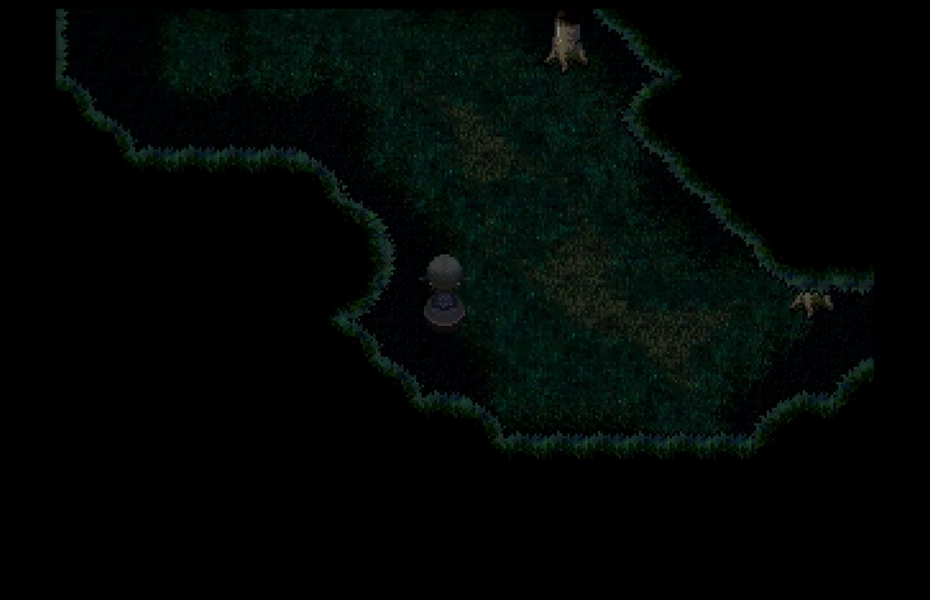
pyautogui.press('Up')
pyautogui.press('Up')
pyautogui.press('Up')
pyautogui.press('Left')
pyautogui.press('Up')
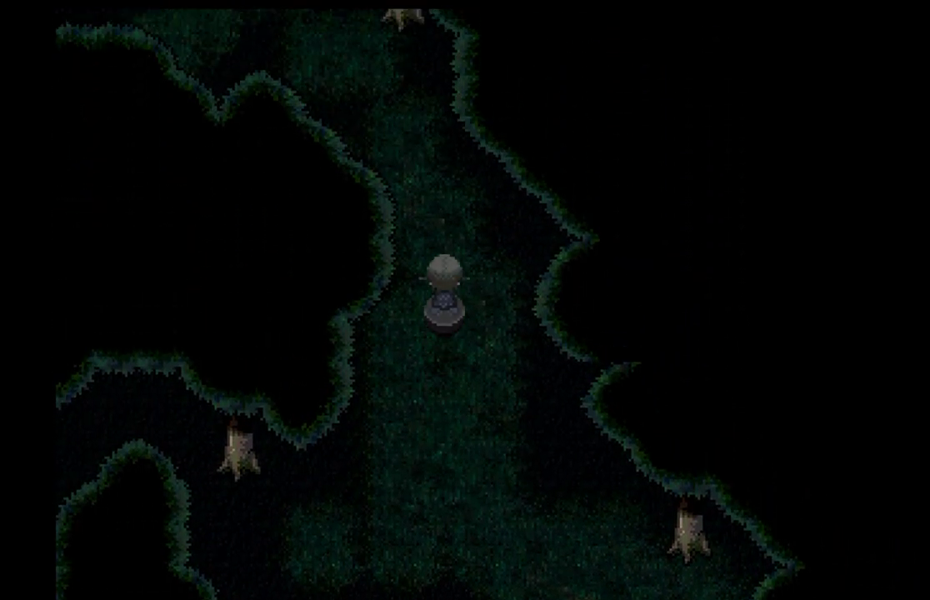
pyautogui.press('Up')
pyautogui.press('Down')
pyautogui.press('Down')
pyautogui.press('Down')
pyautogui.press('Left')
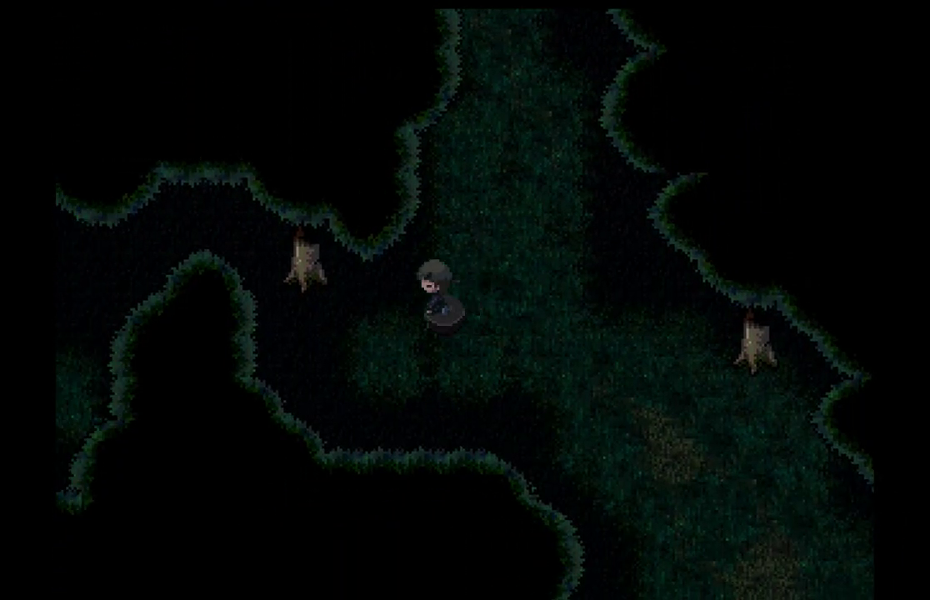
pyautogui.press('Left')
pyautogui.press('Left')
pyautogui.press('Left')
pyautogui.press('Down')
pyautogui.press('Down')
pyautogui.press('Left')
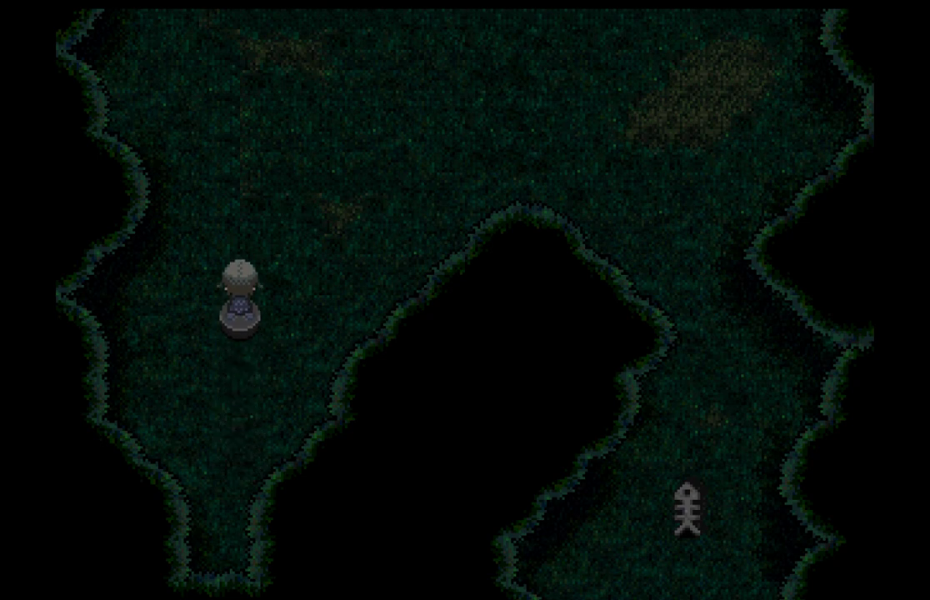
# - Walk past the fossil pit and along the rainy passage to the cookie
pyautogui.press('Up')
pyautogui.press('Right')
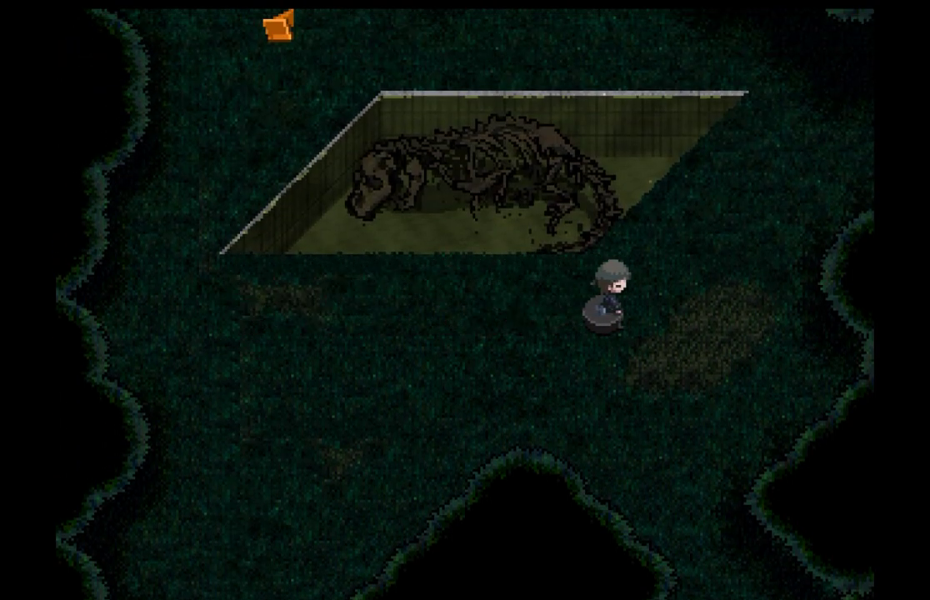
pyautogui.press('Down')
pyautogui.press('Left')
pyautogui.press('Down')
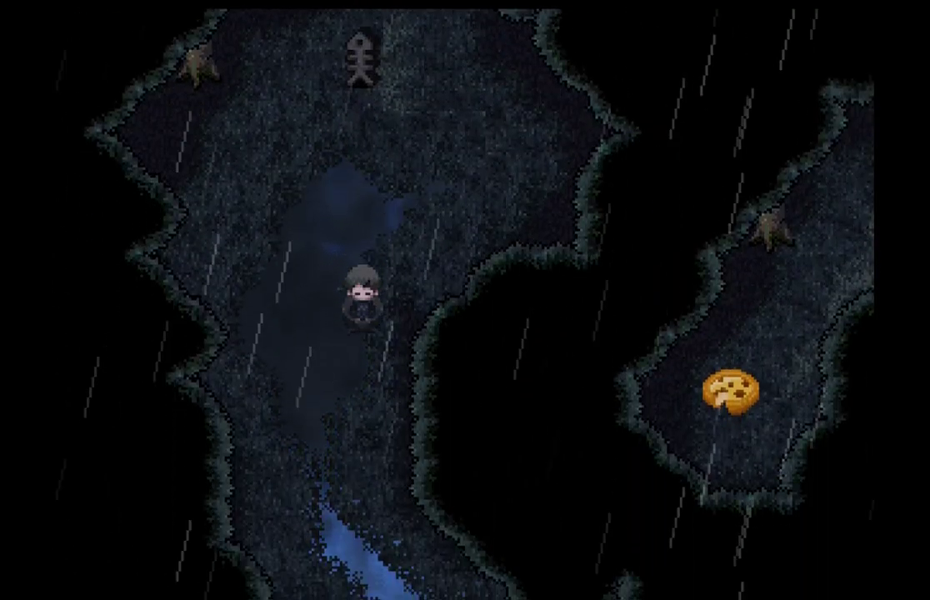
pyautogui.press('Right')
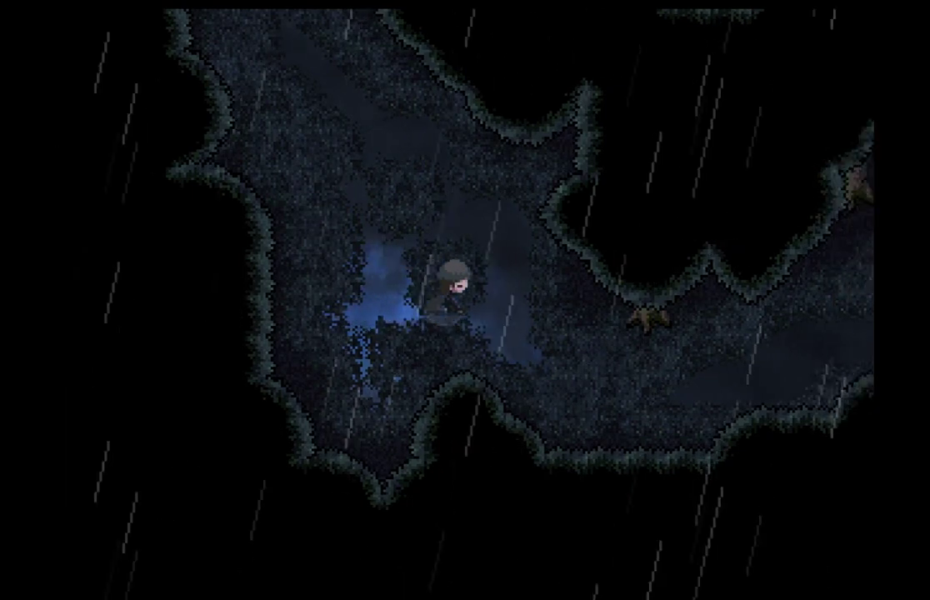
pyautogui.press('Up')
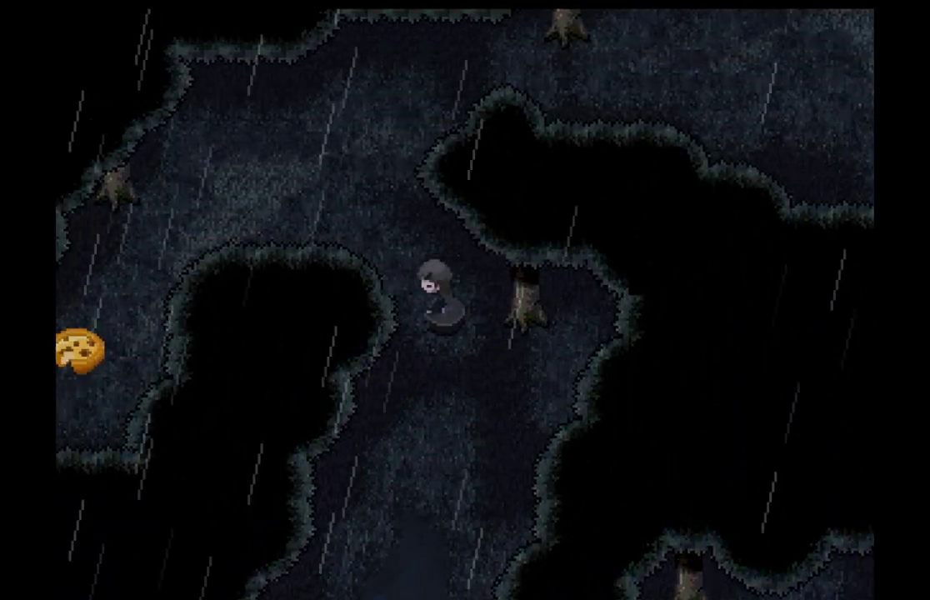
pyautogui.press('Left')
pyautogui.press('Down')
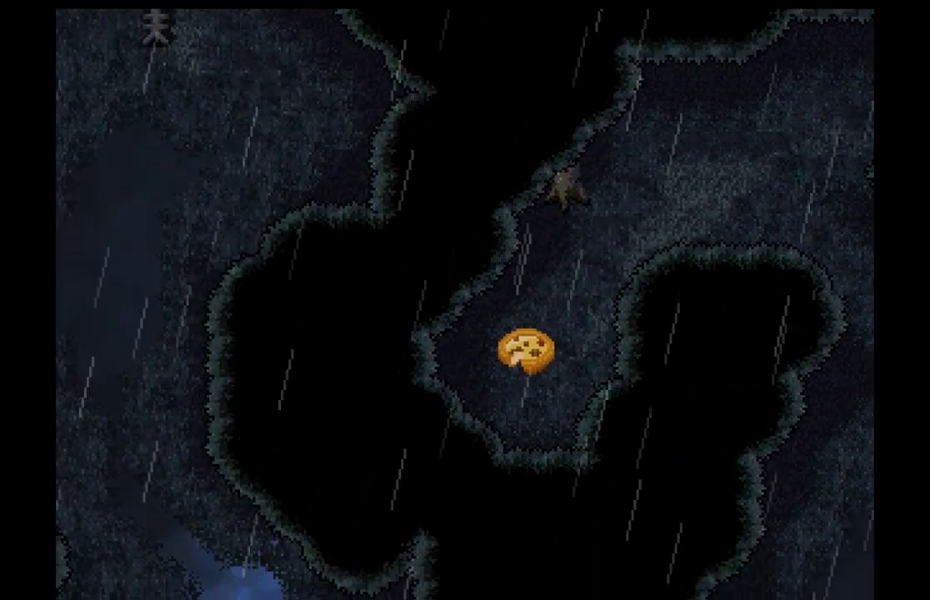
# - Equip the cookie effect from the effect dial beside the cookie
pyautogui.press('Return')
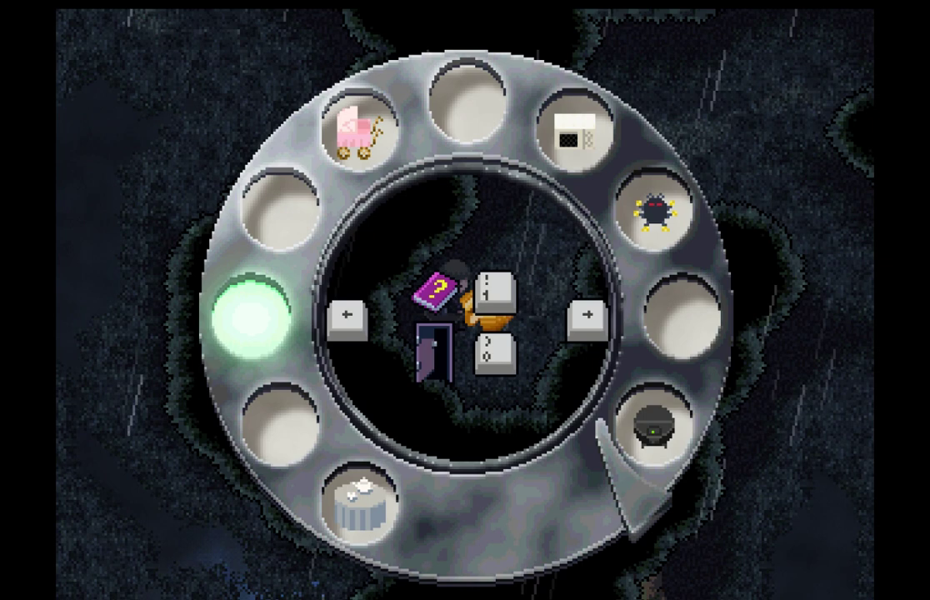
pyautogui.press('Down')
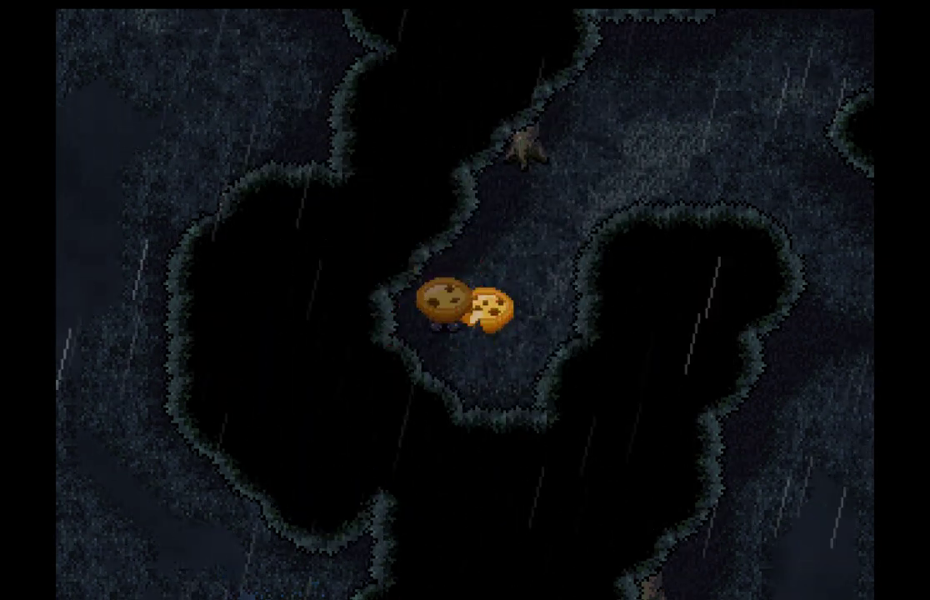
pyautogui.press('Escape')
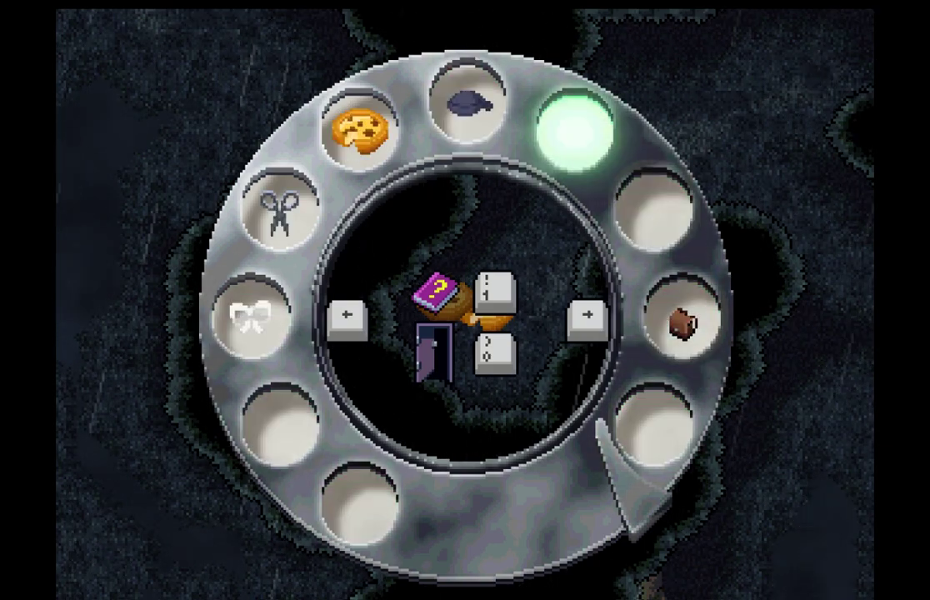
pyautogui.press('Up')
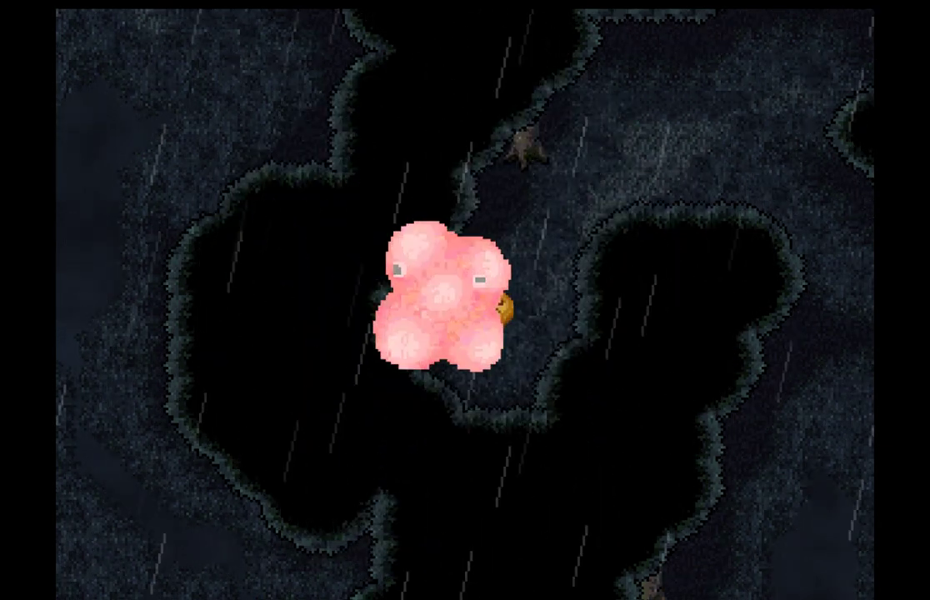
# - Walk away from the dropped cookie, right along the path and down
pyautogui.press('Down')
pyautogui.press('Right')
pyautogui.press('Up')
pyautogui.press('Up')
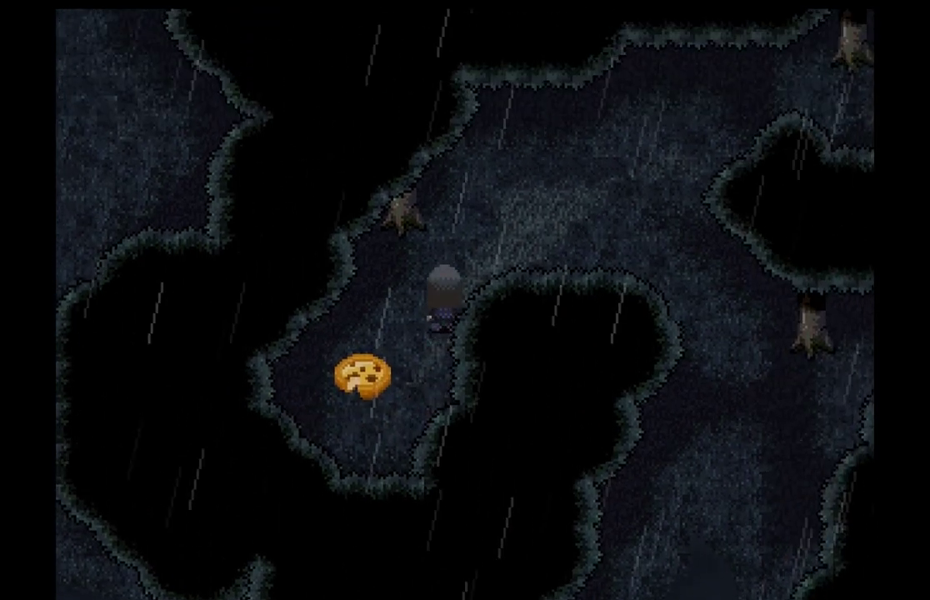
pyautogui.press('Right')
pyautogui.press('Up')
pyautogui.press('Right')
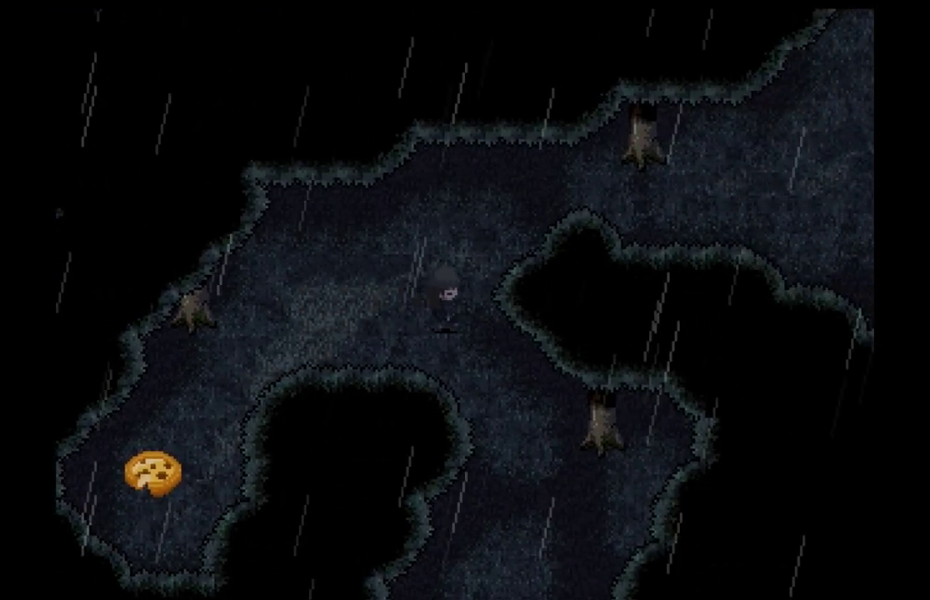
pyautogui.press('Right')
pyautogui.press('Down')
# - Remove the cookie effect using the effect dial
pyautogui.press('Down')
pyautogui.press('Escape')
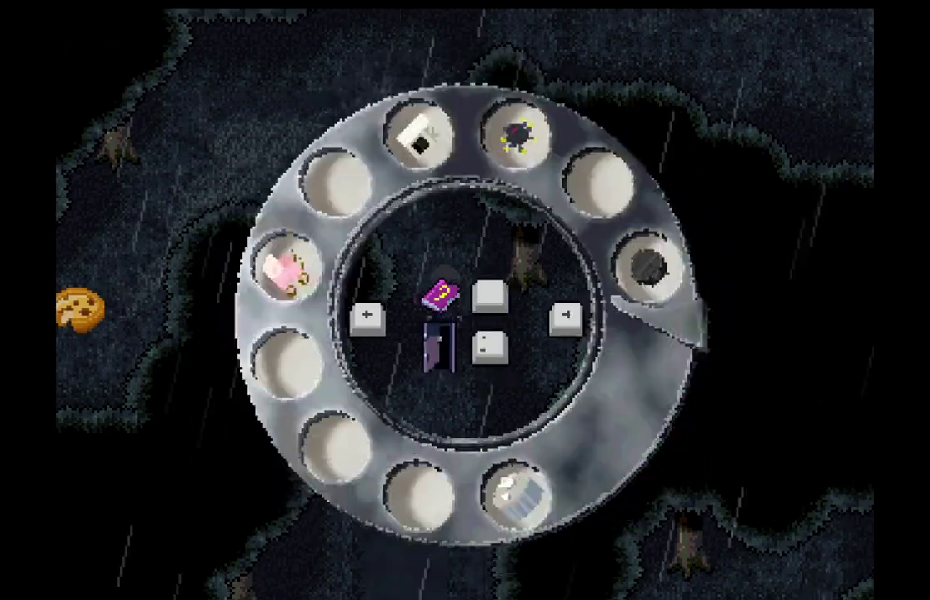
pyautogui.press('Escape')
# - Walk down and left through the passage, then up
pyautogui.press('Down')
pyautogui.press('Down')
pyautogui.press('Down')
pyautogui.press('Left')
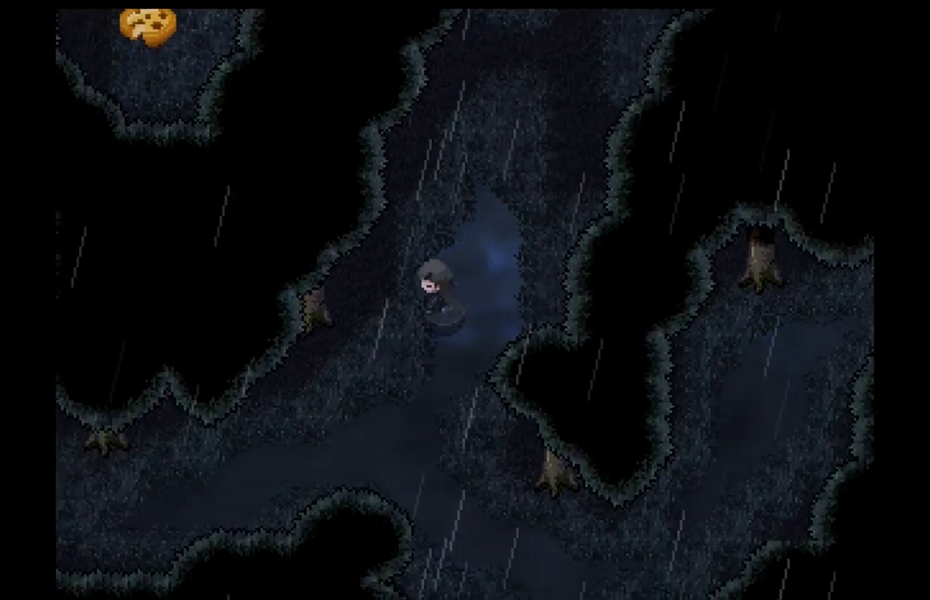
pyautogui.press('Down')
pyautogui.press('Left')
pyautogui.press('Down')
pyautogui.press('Left')
pyautogui.press('Left')
pyautogui.press('Left')
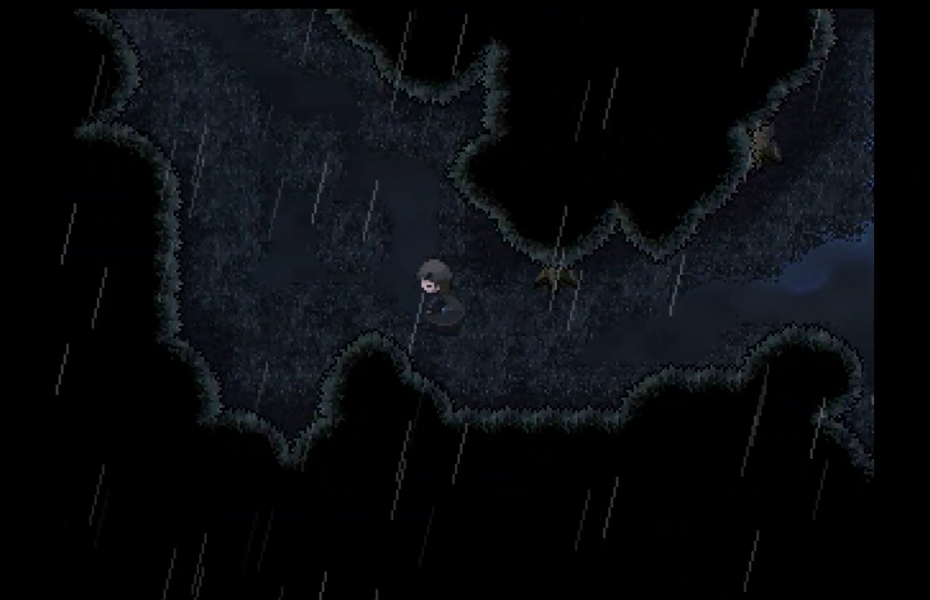
pyautogui.press('Left')
pyautogui.press('Up')
pyautogui.press('Up')
pyautogui.press('Up')
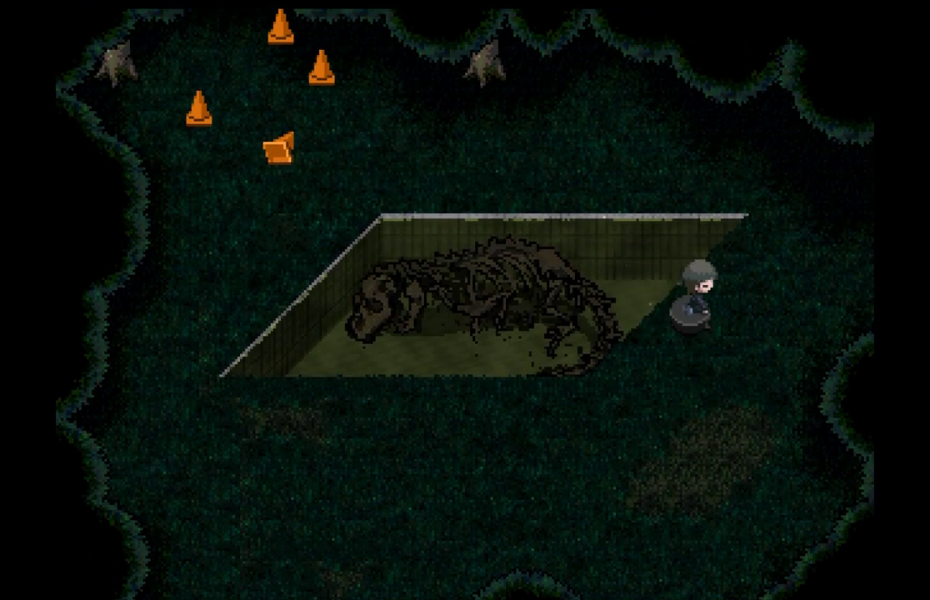
# - Walk right past the pit corner and up to the orange traffic cones
pyautogui.press('Right')
pyautogui.press('Up')
pyautogui.press('Up')
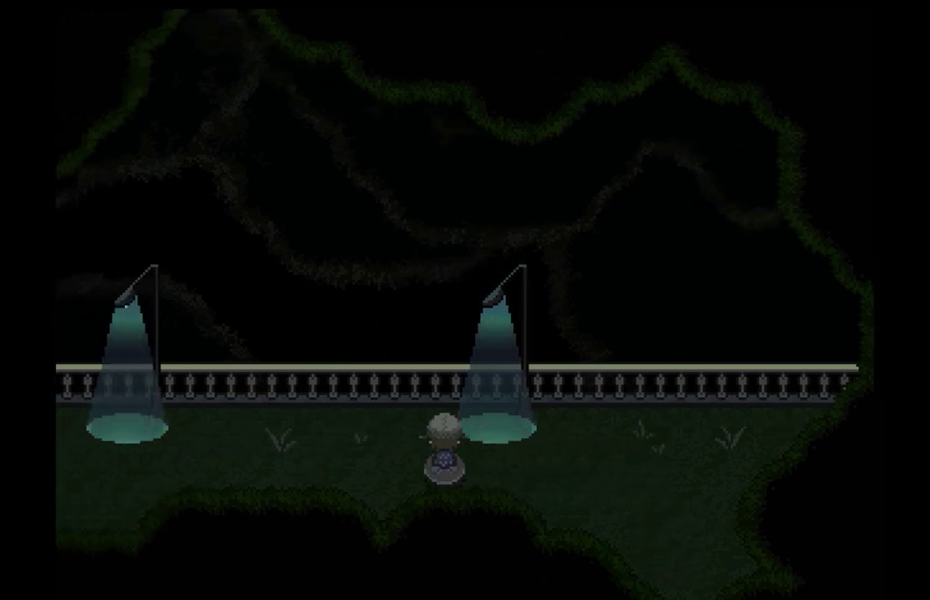
# - Walk left along the railing past the lamps, bench and stone table
pyautogui.press('Left')
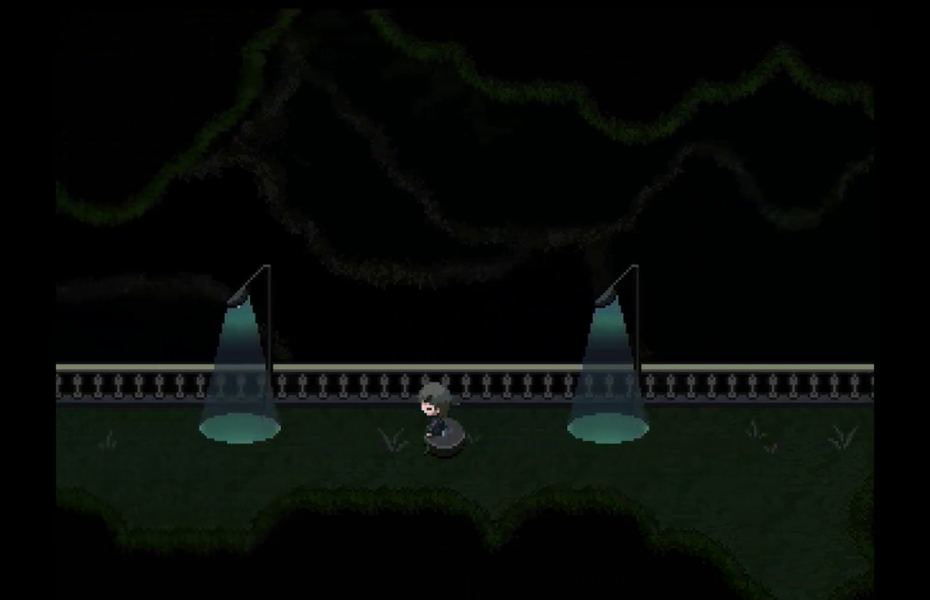
pyautogui.press('Up')
pyautogui.press('Left')
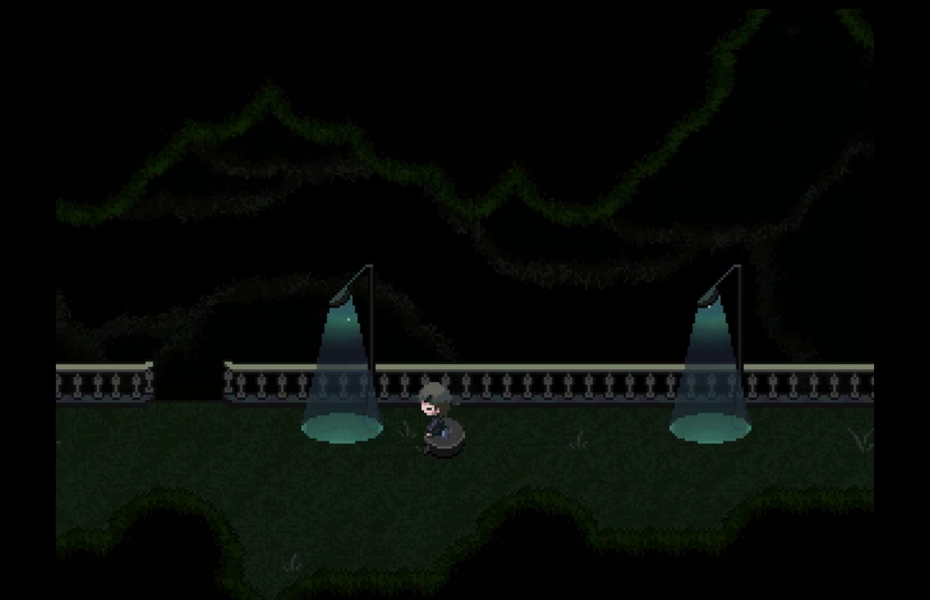
pyautogui.press('Left')
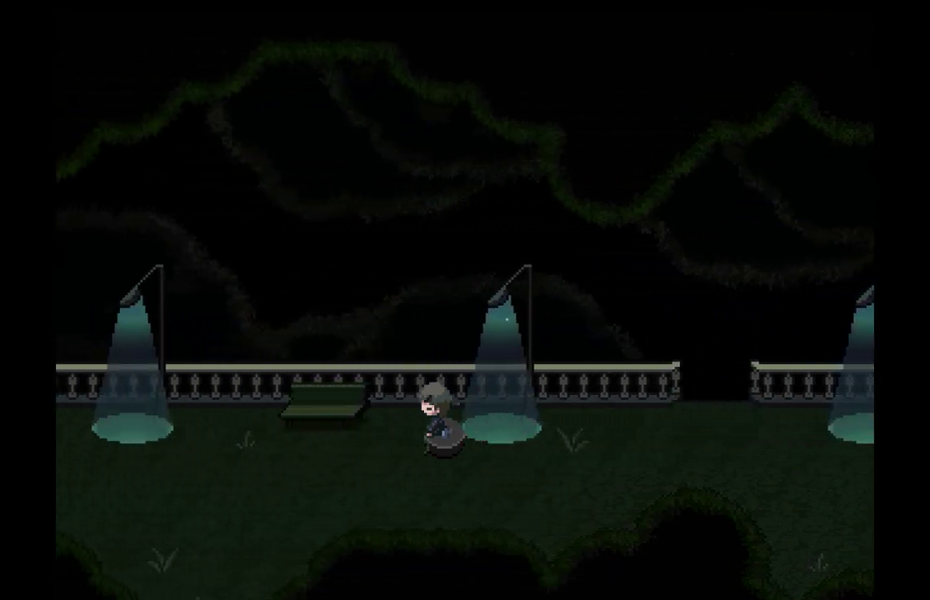
pyautogui.press('Left')
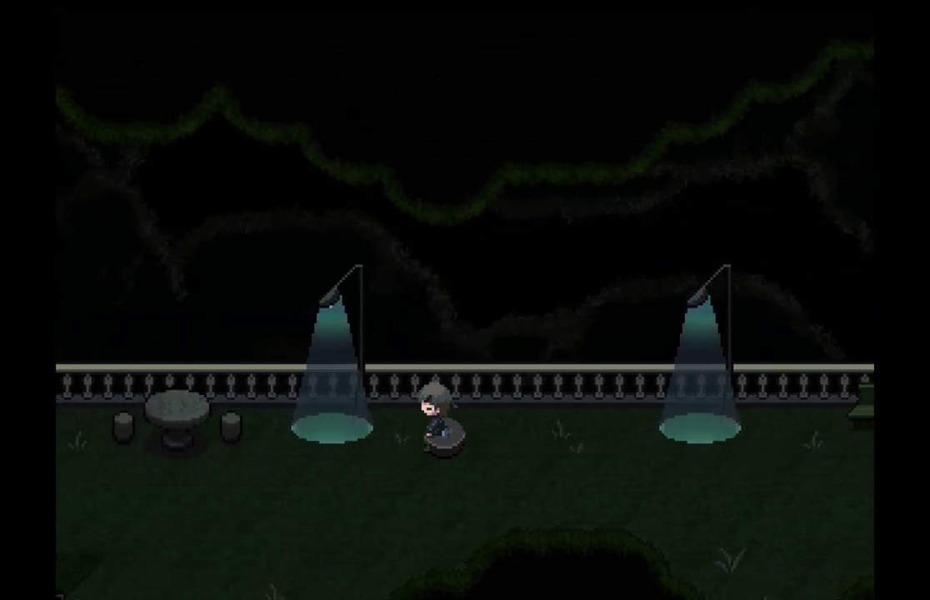
pyautogui.press('Left')
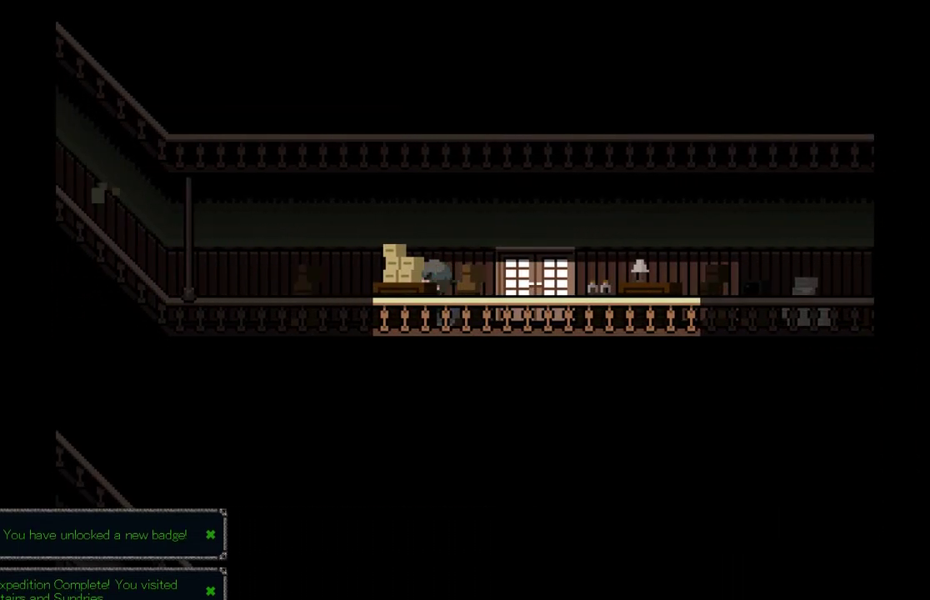
# - Climb the up-left staircases and corridors to the red box by the window
pyautogui.press('Left')
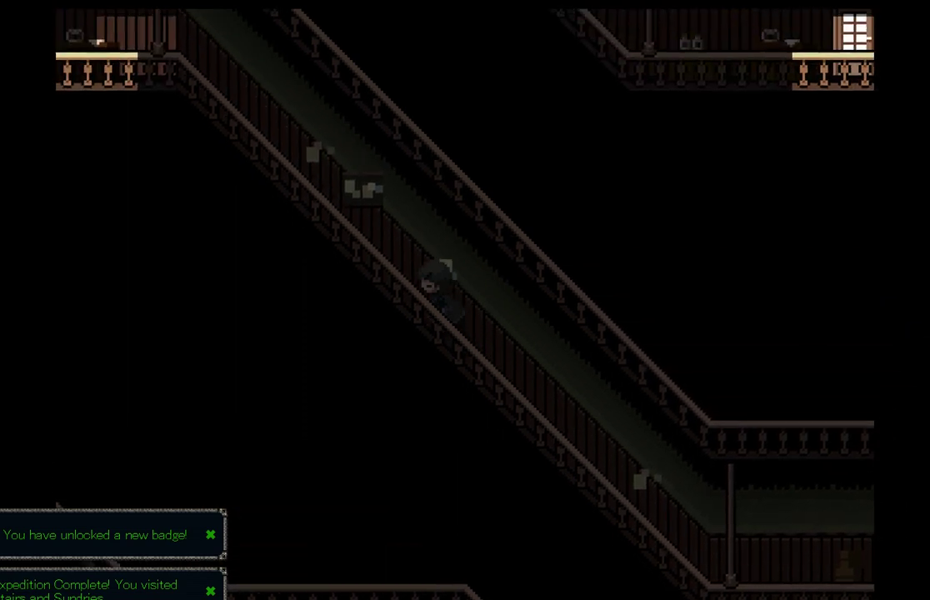
pyautogui.press('Left')
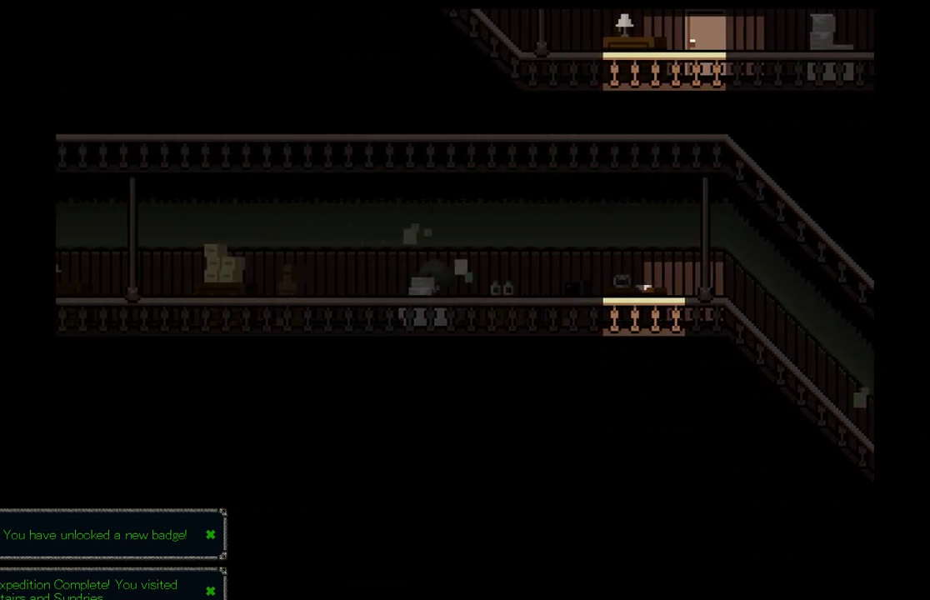
pyautogui.press('Left')
pyautogui.press('Left')
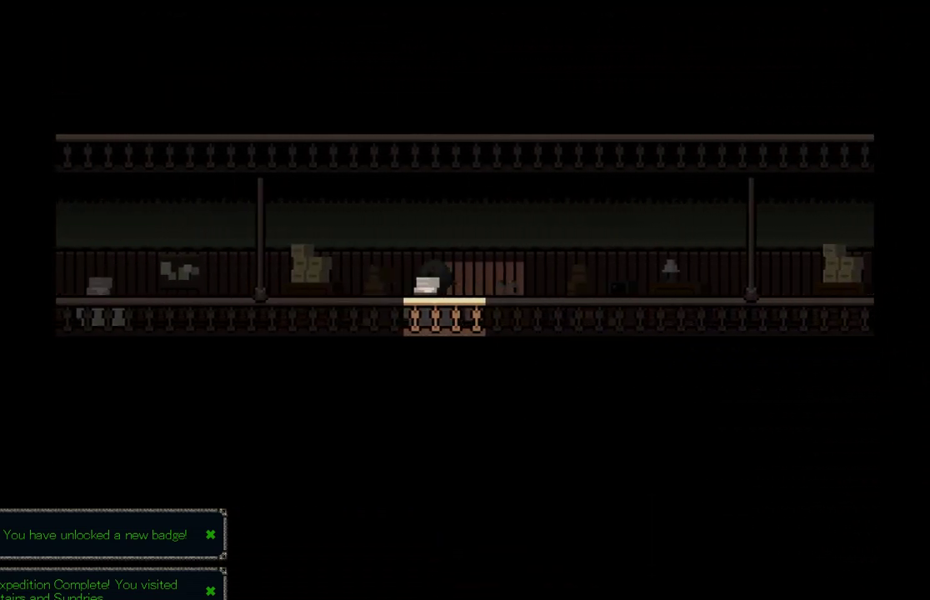
pyautogui.press('Left')
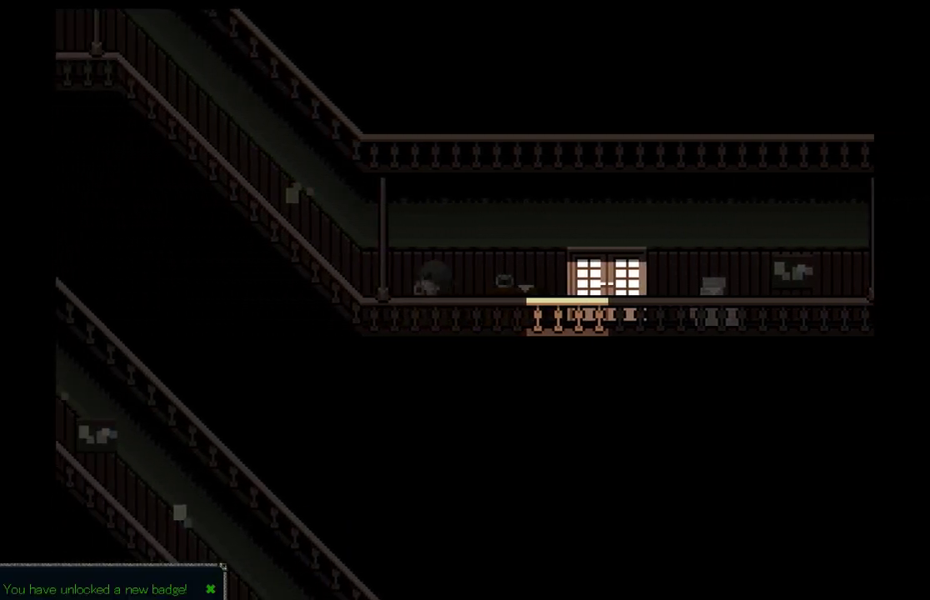
pyautogui.press('Left')
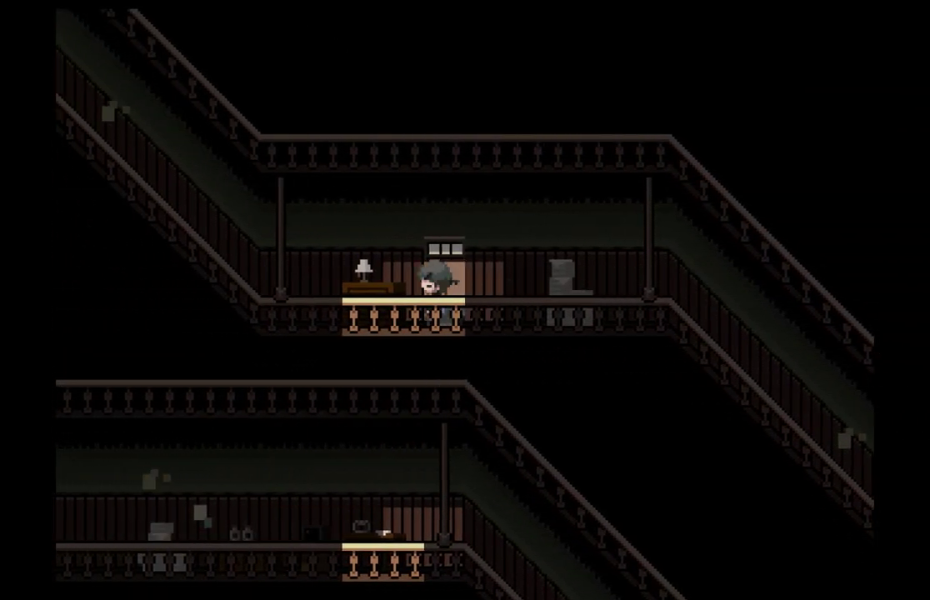
pyautogui.press('Left')
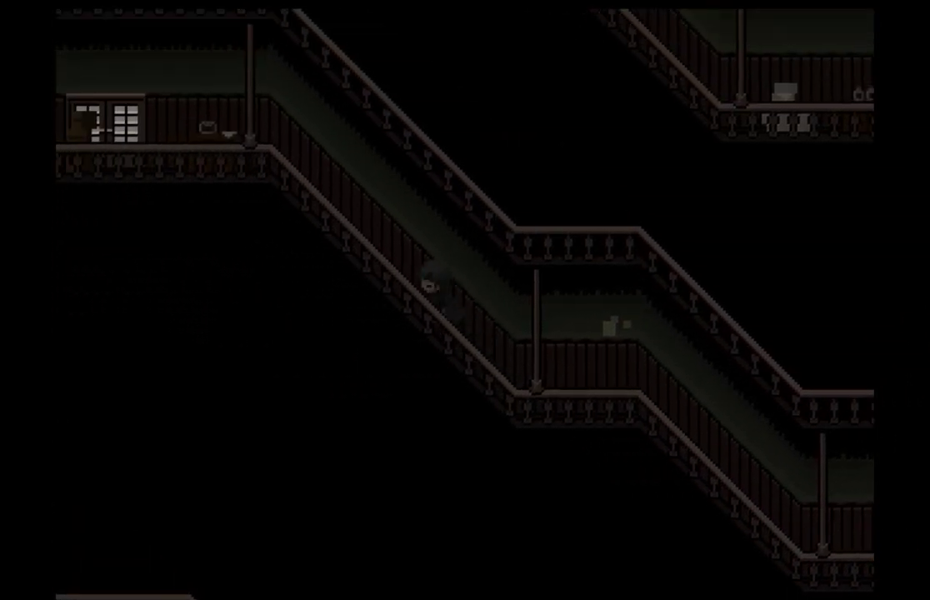
pyautogui.press('Left')
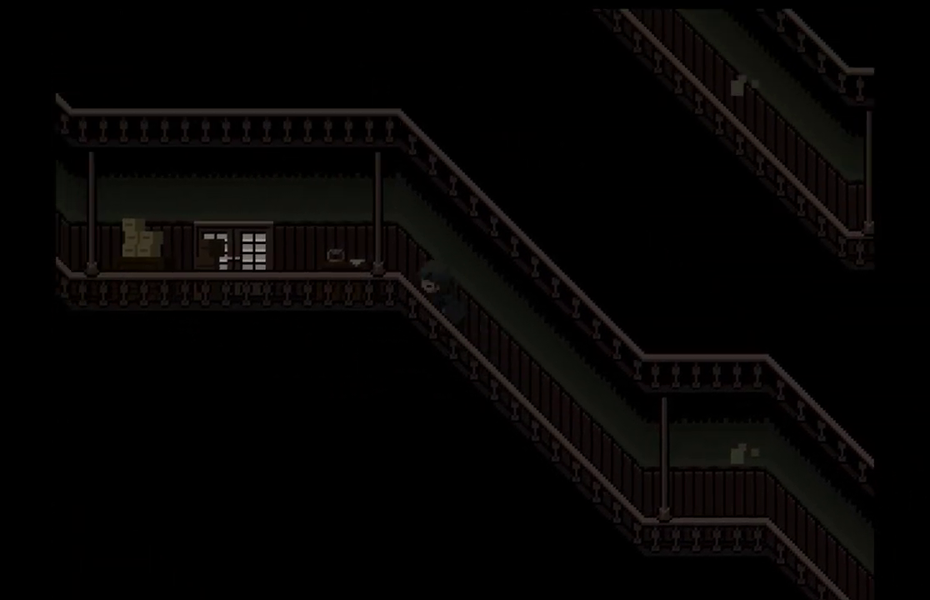
pyautogui.press('Left')
pyautogui.press('Left')
pyautogui.press('Left')
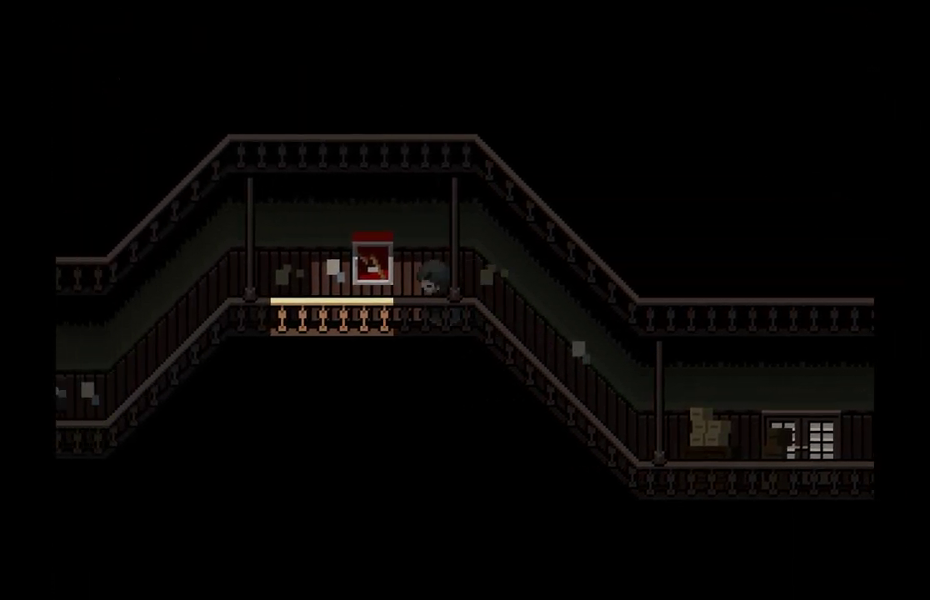
# - Dismiss the message and descend the stairways floor by floor, heading right
pyautogui.press('z')
pyautogui.press('z')
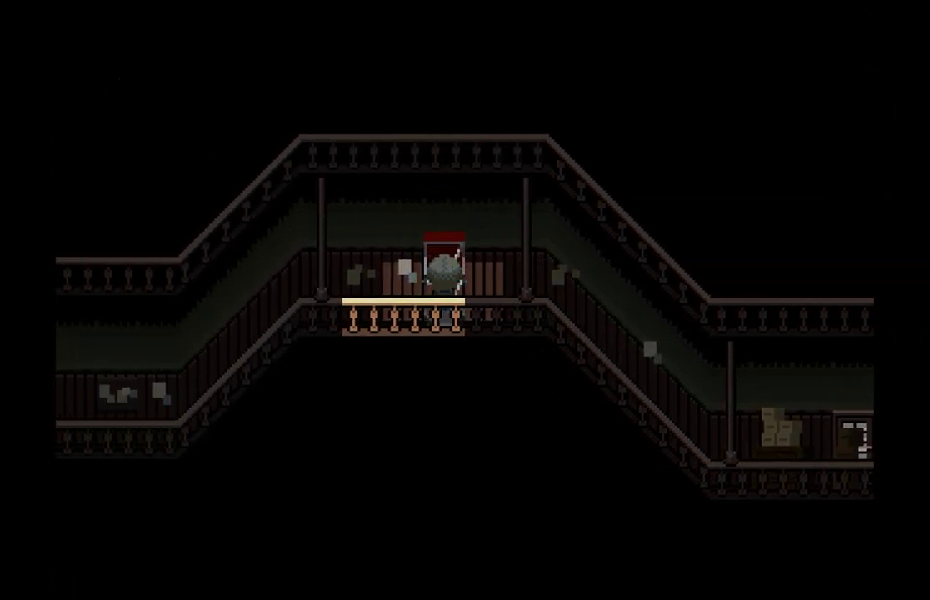
pyautogui.press('Right')
pyautogui.press('Right')
pyautogui.press('Right')
pyautogui.press('Right')
pyautogui.press('Right')
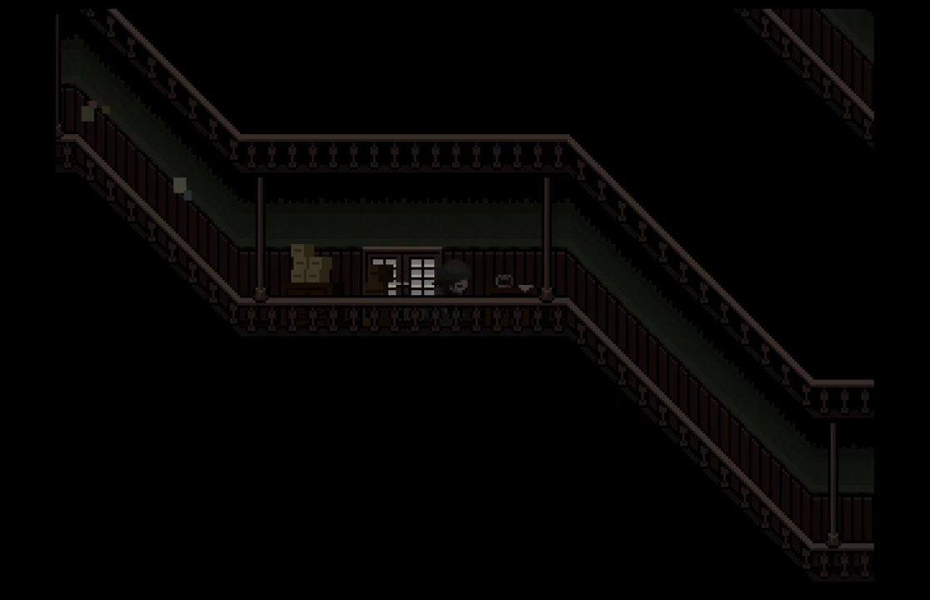
pyautogui.press('Right')
pyautogui.press('Right')
pyautogui.press('Right')
pyautogui.press('Right')
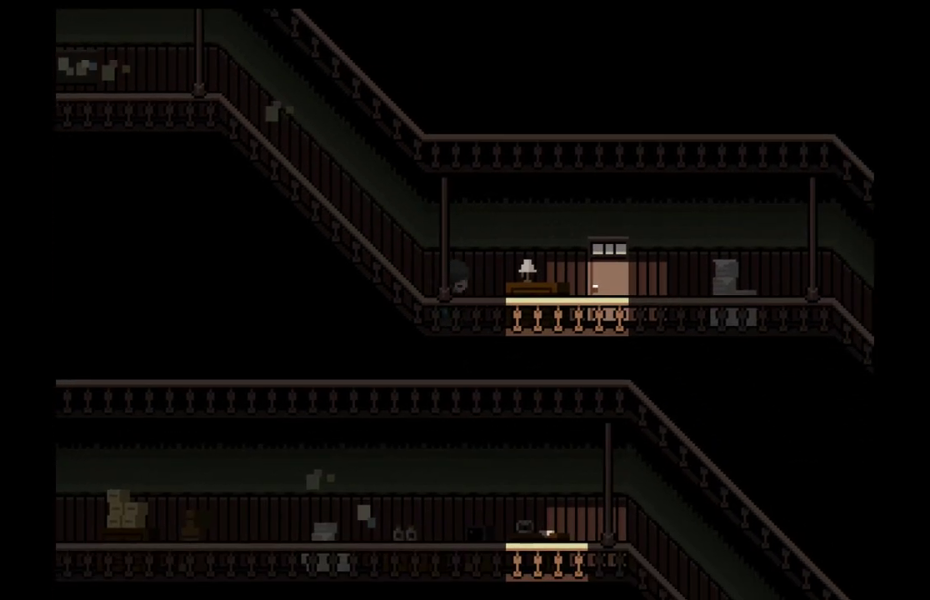
pyautogui.press('Right')
pyautogui.press('Right')
pyautogui.press('Right')
pyautogui.press('Right')
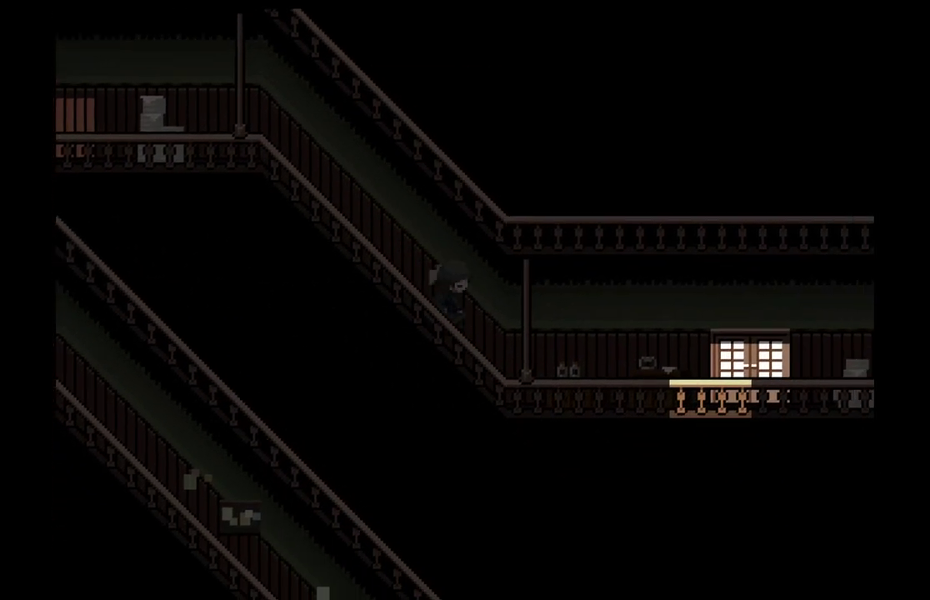
pyautogui.press('Right')
pyautogui.press('Right')
pyautogui.press('Right')
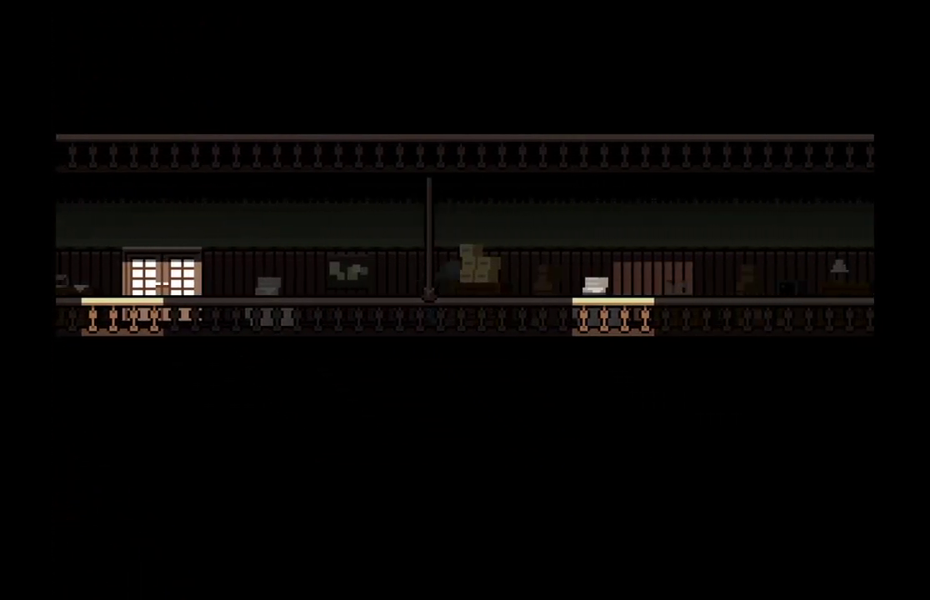
pyautogui.press('Right')
pyautogui.press('Right')
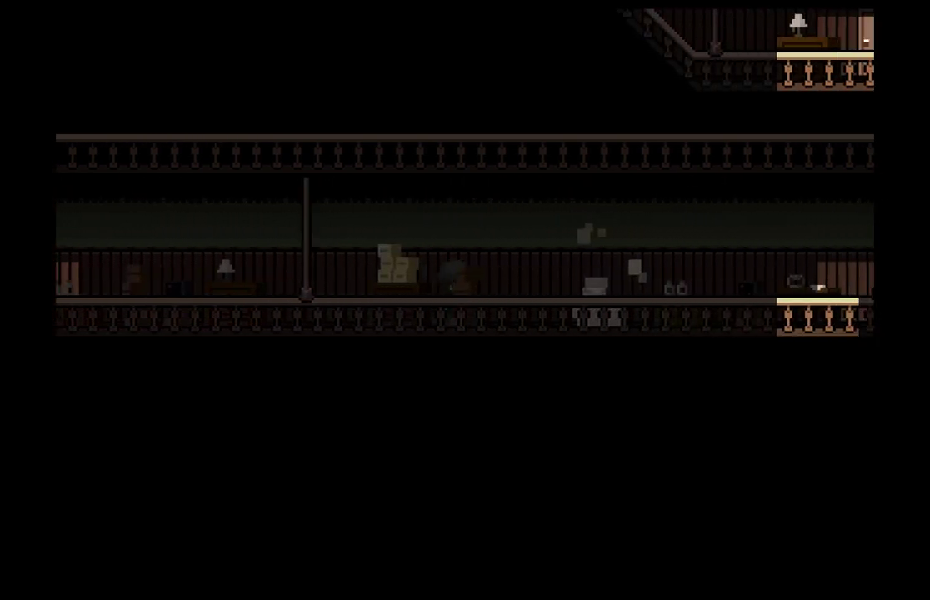
pyautogui.press('Right')
pyautogui.press('Right')
pyautogui.press('Right')
pyautogui.press('Right')
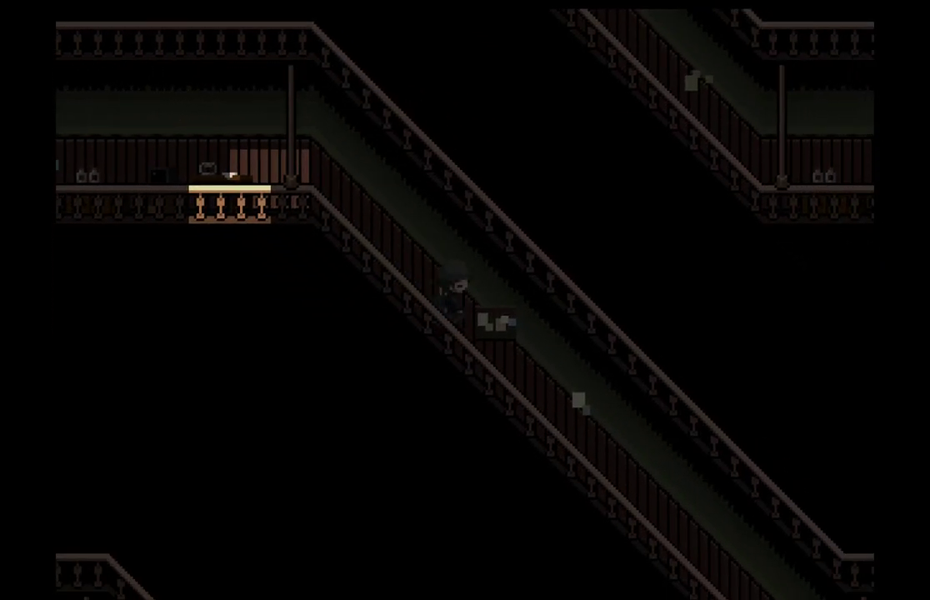
pyautogui.press('Right')
pyautogui.press('Right')
pyautogui.press('Right')
pyautogui.press('Right')
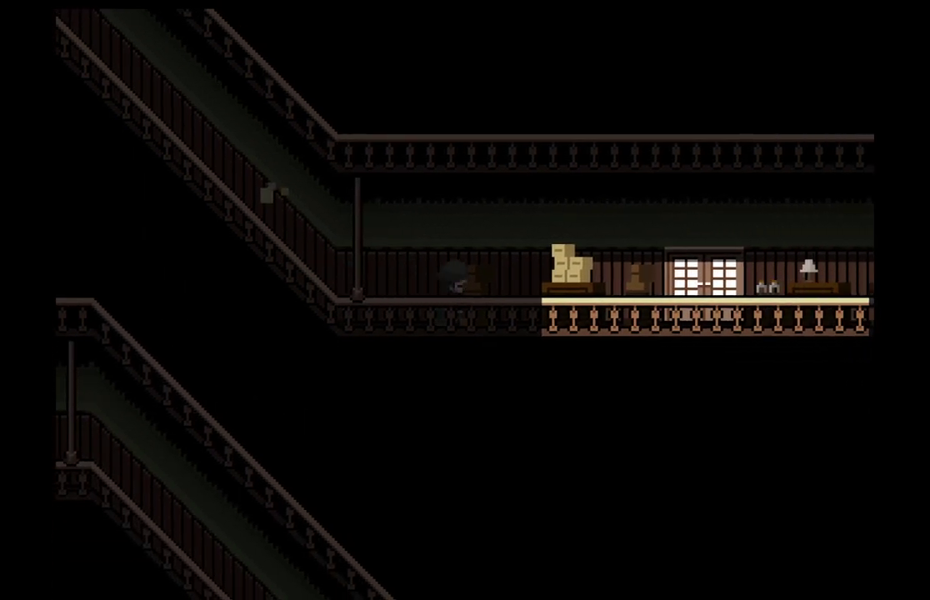
pyautogui.press('Right')
pyautogui.press('Right')
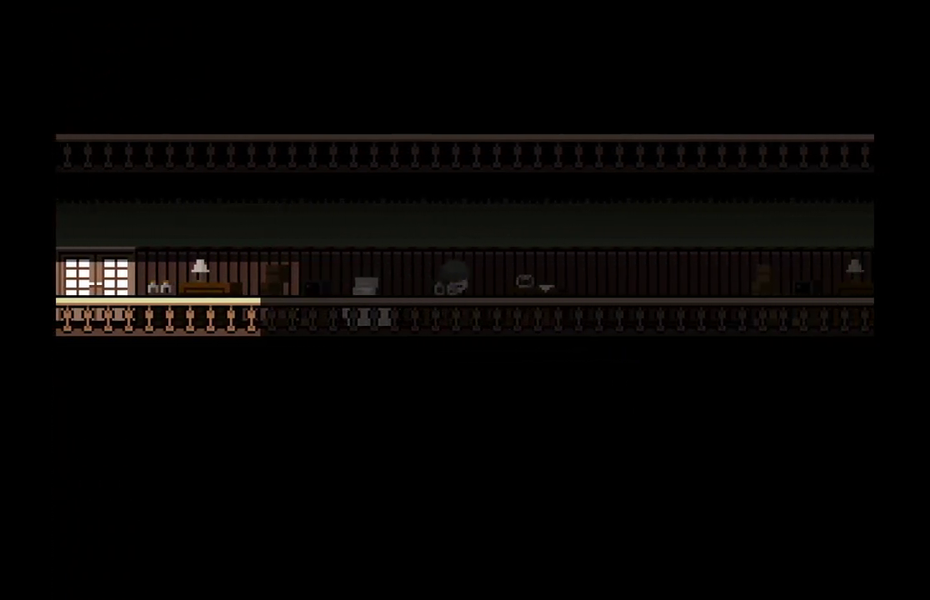
pyautogui.press('Right')
pyautogui.press('Right')
pyautogui.press('Right')
pyautogui.press('Right')
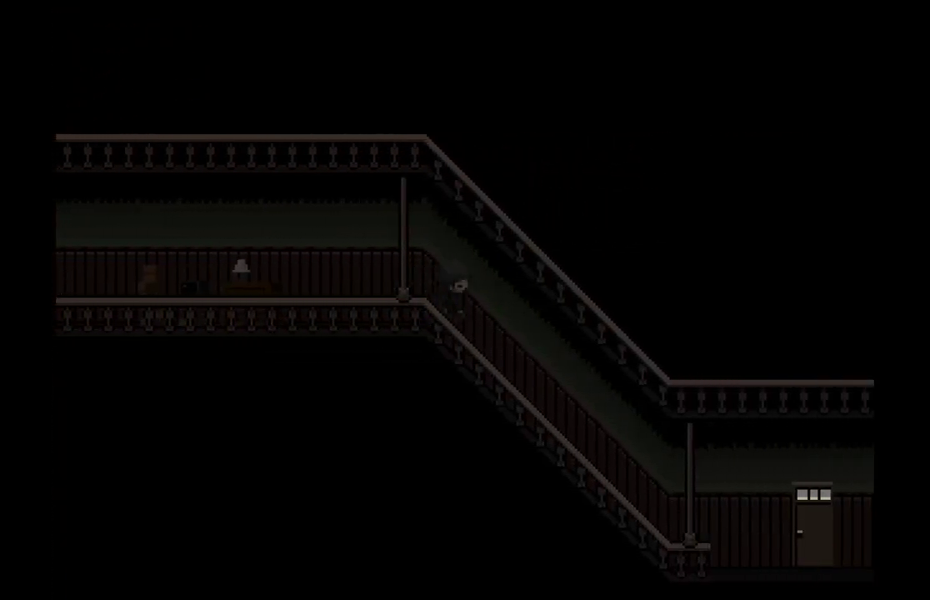
pyautogui.press('Right')
pyautogui.press('Right')
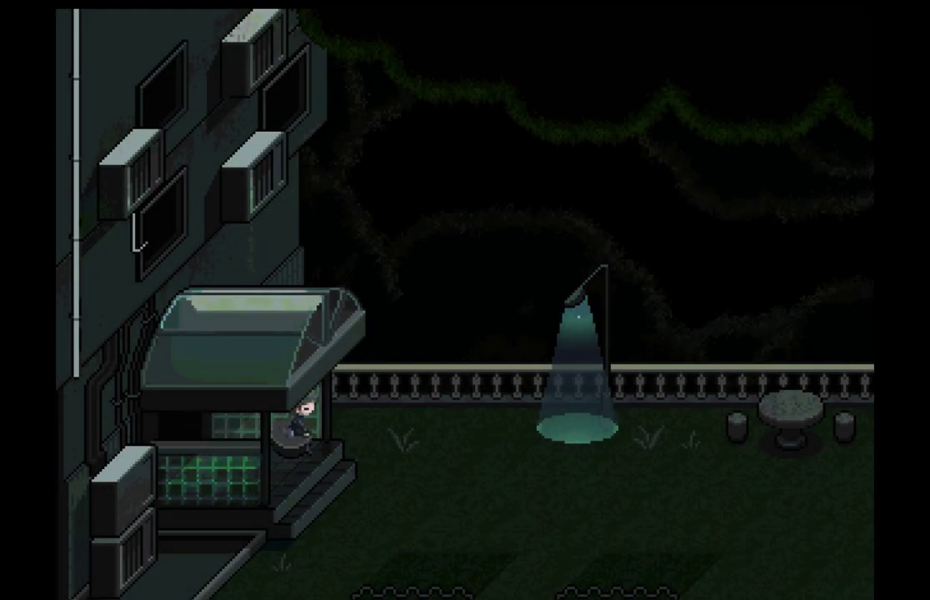
# - Cross the courtyard along the railing and take the stairs down to the street
pyautogui.press('Right')
pyautogui.press('Right')
pyautogui.press('Right')
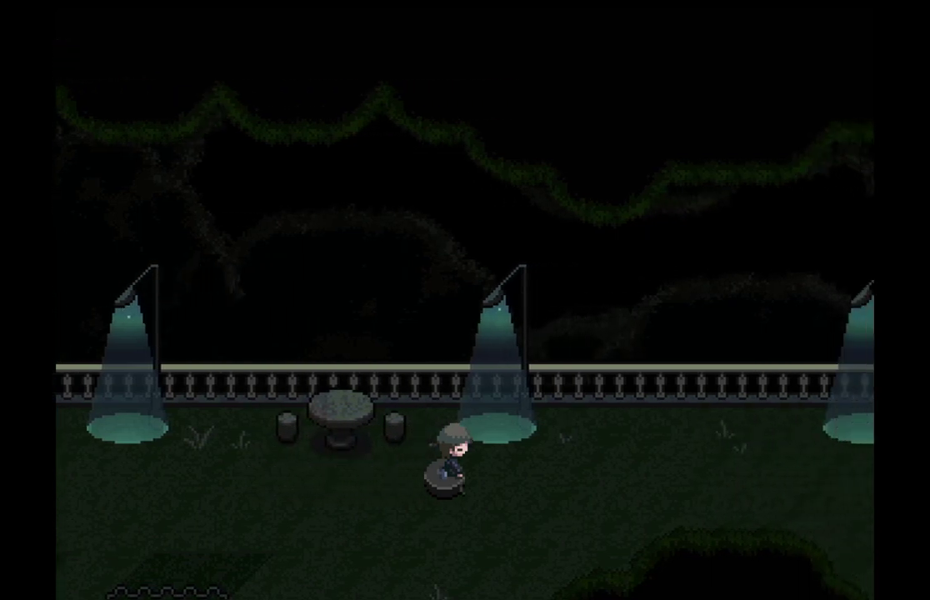
pyautogui.press('Right')
pyautogui.press('Right')
pyautogui.press('Right')
pyautogui.press('Right')
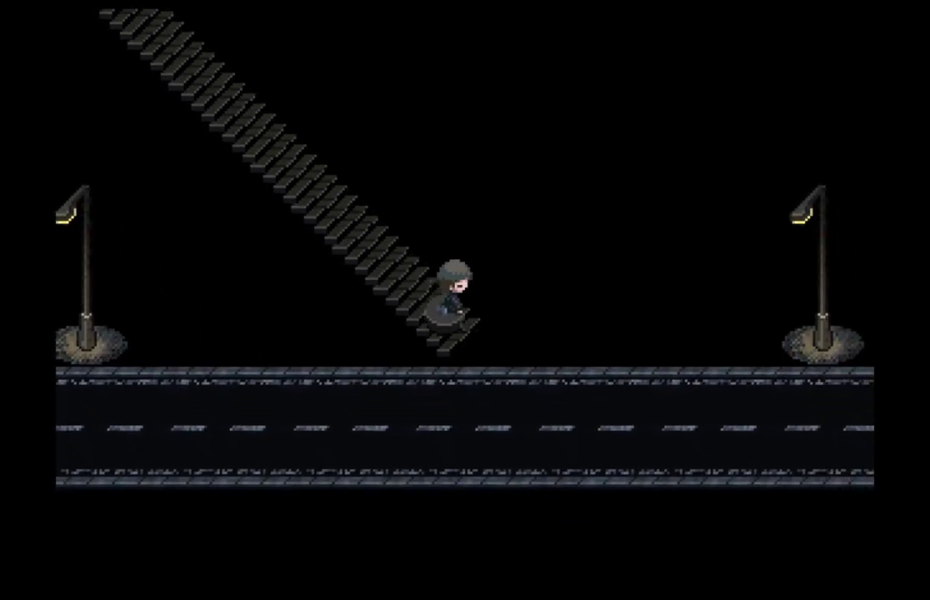
pyautogui.press('Left')
pyautogui.press('Left')
pyautogui.press('Left')
pyautogui.press('Left')
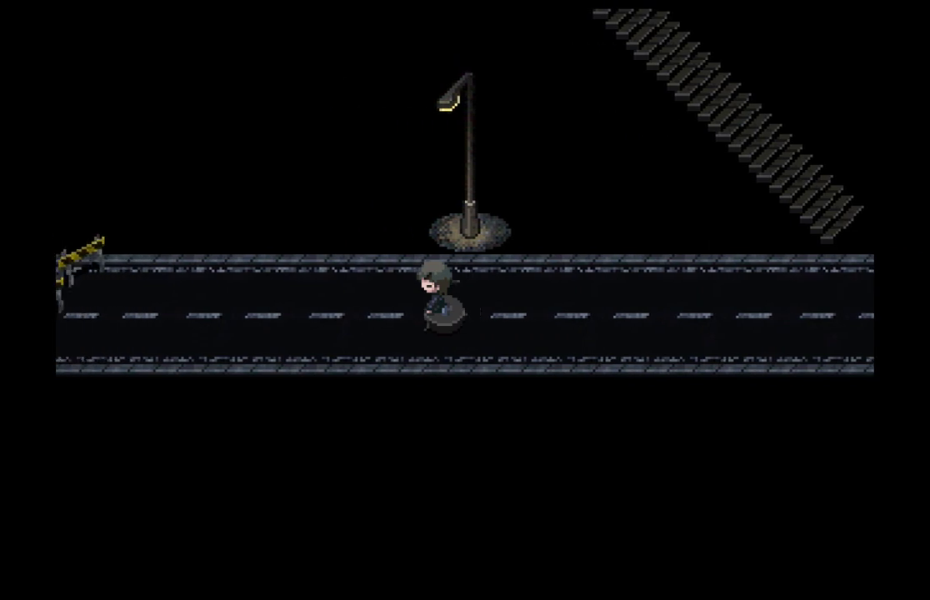
pyautogui.press('Left')
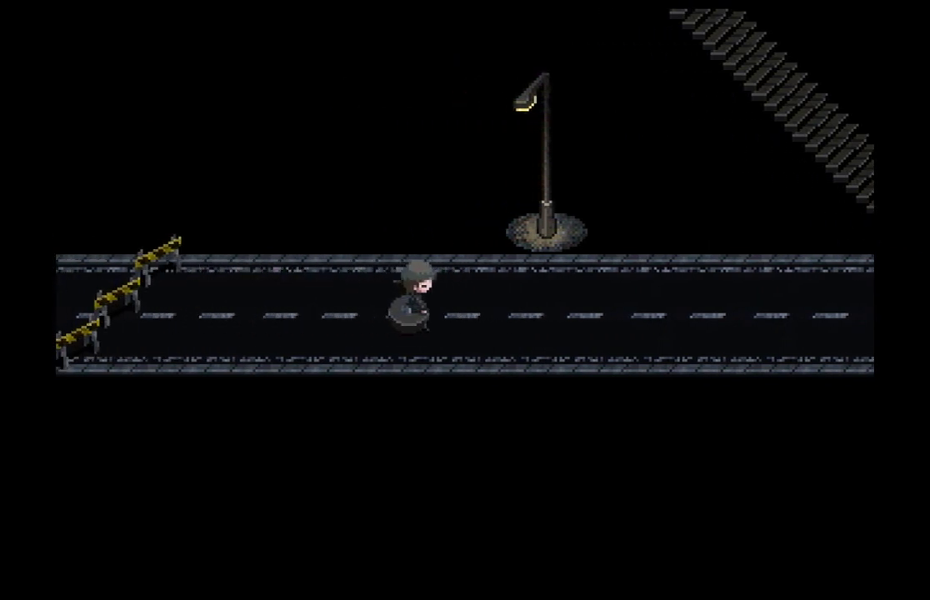
# - Follow the dark highway right, past the lampposts
pyautogui.press('Right')
pyautogui.press('Right')
pyautogui.press('Right')
pyautogui.press('Right')
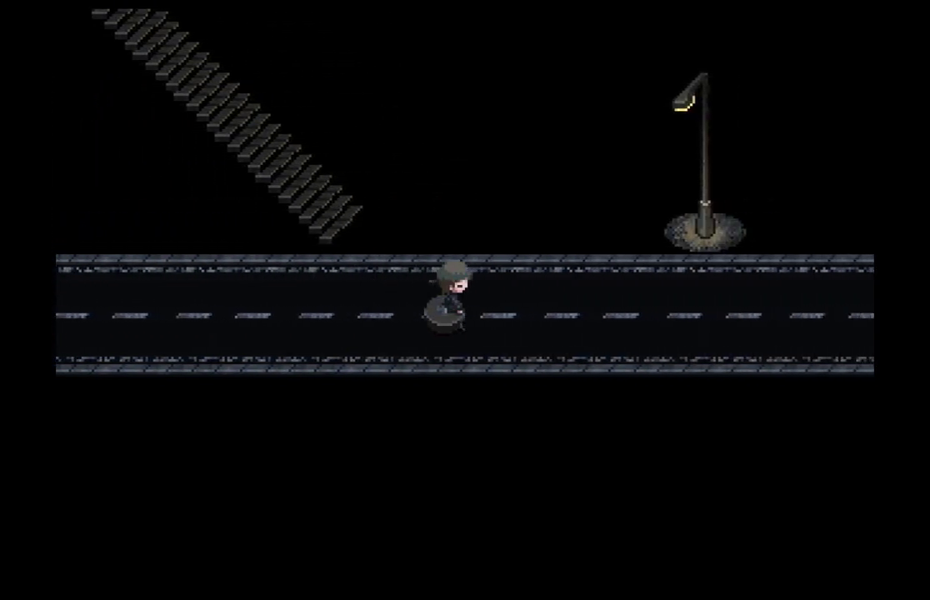
pyautogui.press('Right')
pyautogui.press('Right')
pyautogui.press('Right')
pyautogui.press('Right')
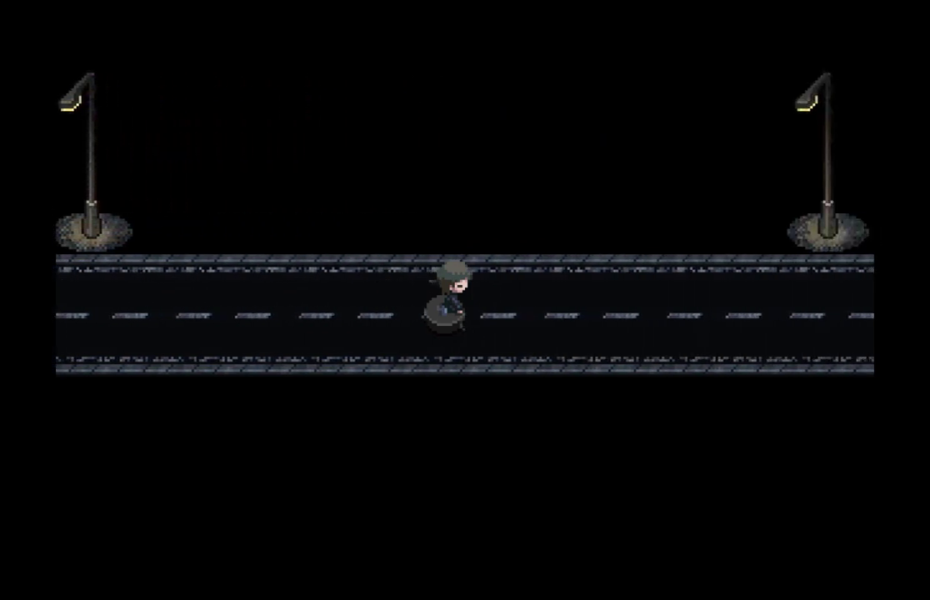
pyautogui.press('Right')
pyautogui.press('Right')
pyautogui.press('Right')
pyautogui.press('Right')
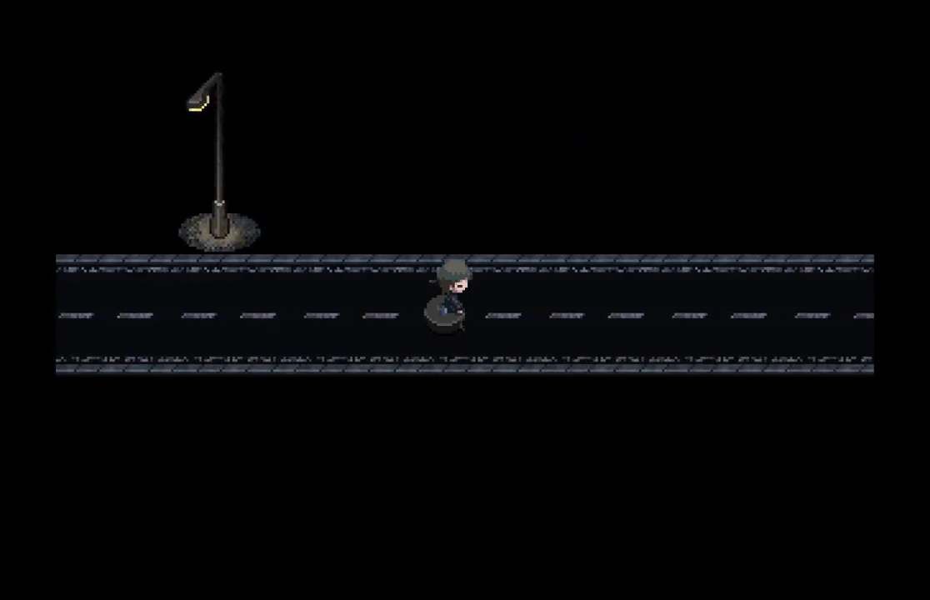
pyautogui.press('Right')
pyautogui.press('Right')
pyautogui.press('Right')
pyautogui.press('Right')
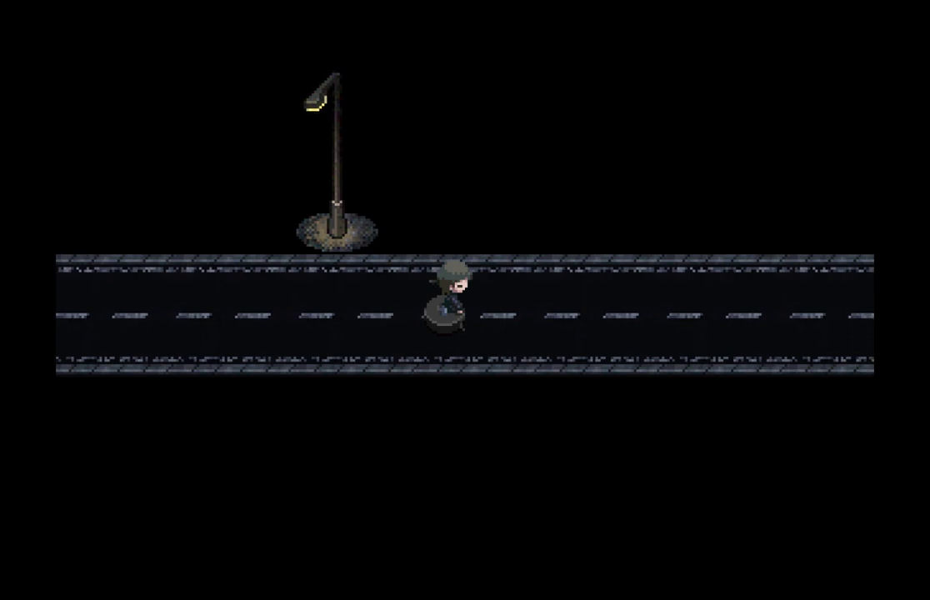
pyautogui.press('Right')
pyautogui.press('Right')
pyautogui.press('Right')
pyautogui.press('Right')
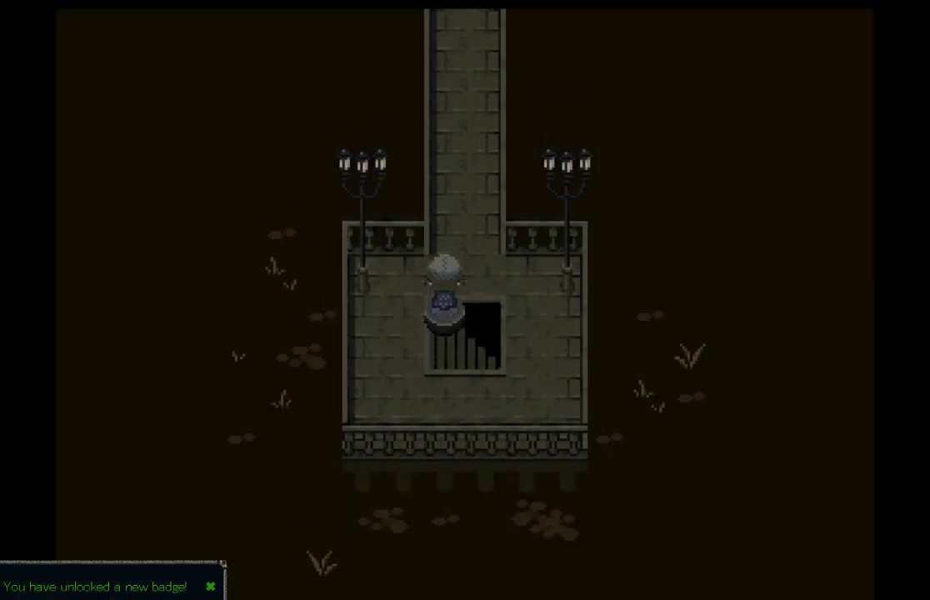
pyautogui.press('Up')
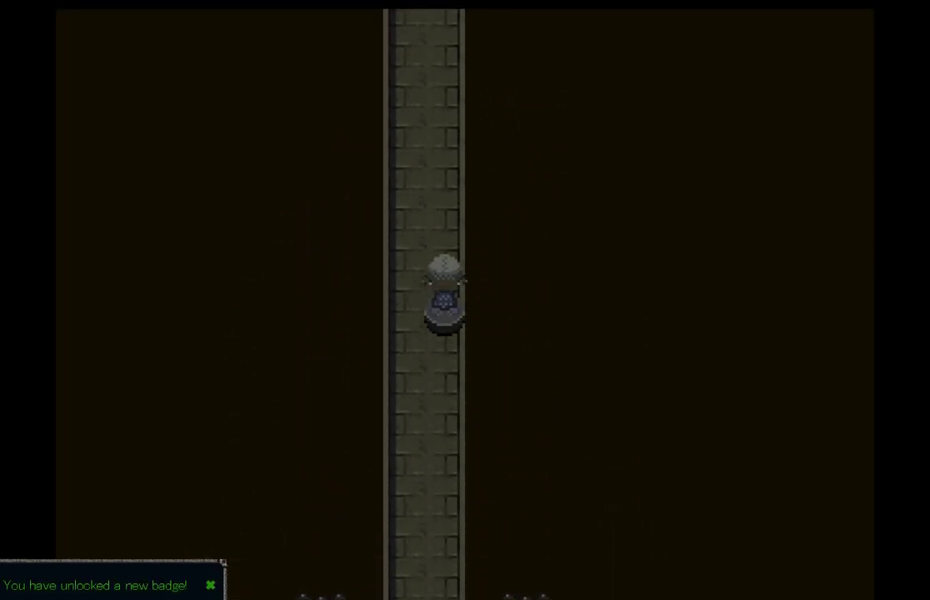
# - Climb the stone platform and path up to the railed bridge, then head left
pyautogui.press('Up')
pyautogui.press('Left')
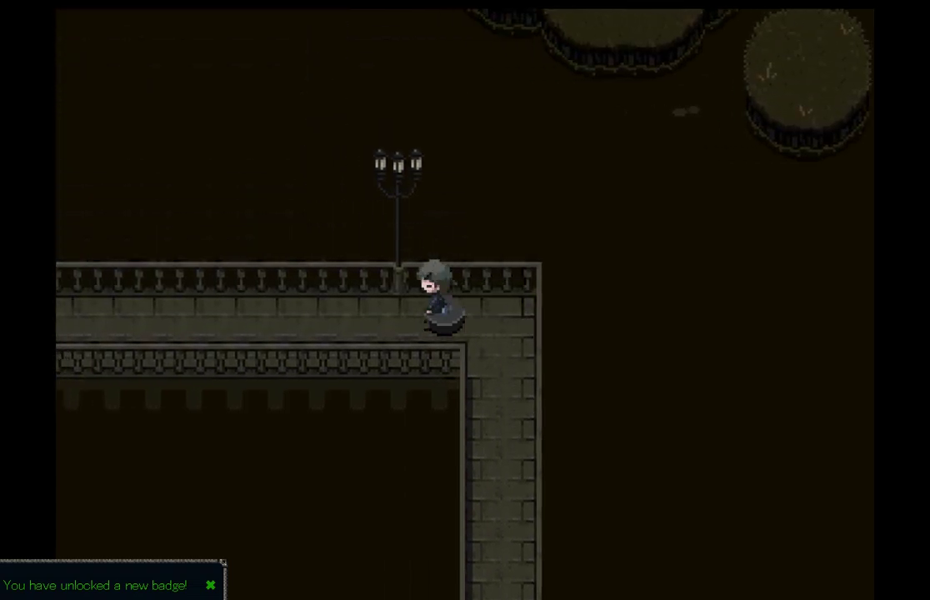
pyautogui.press('Left')
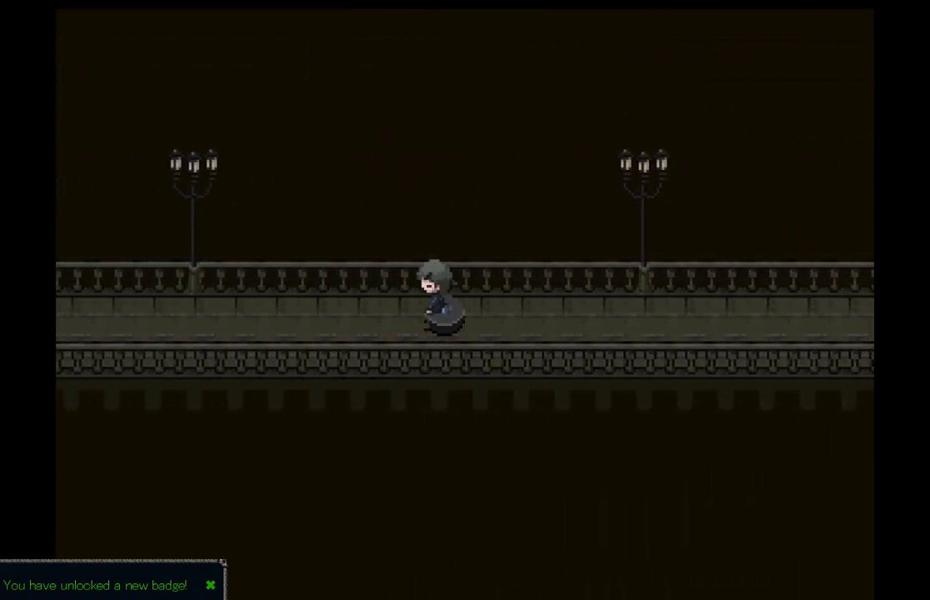
# - Walk left along the lamplit bridge past the stone pillar
pyautogui.press('Left')
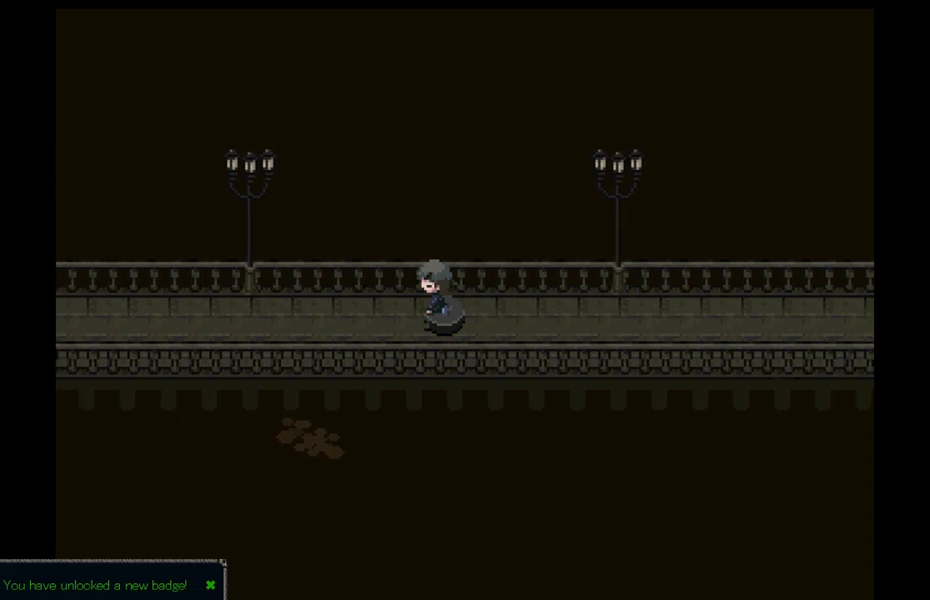
pyautogui.press('Left')
pyautogui.press('Down')
pyautogui.press('Left')
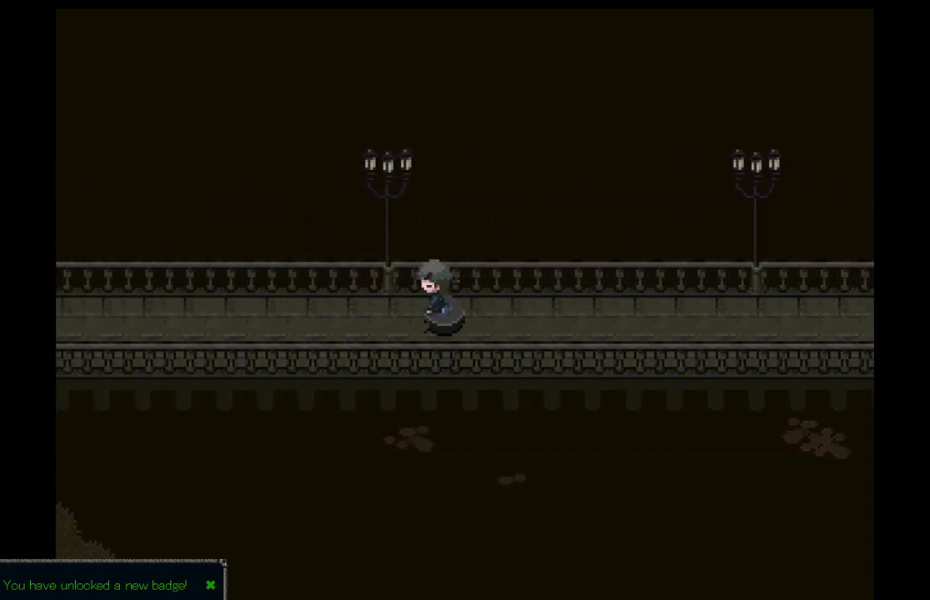
pyautogui.press('Left')
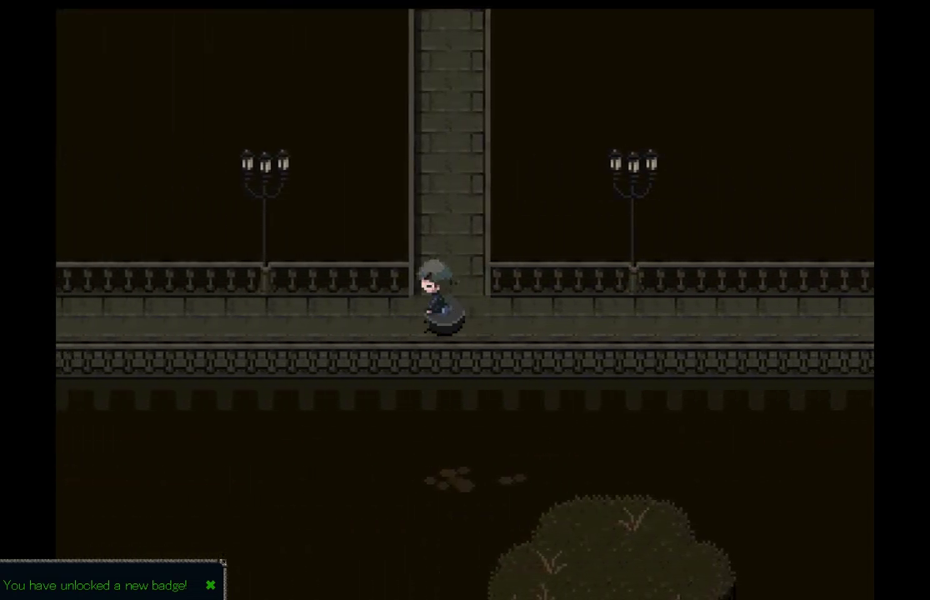
pyautogui.press('Left')
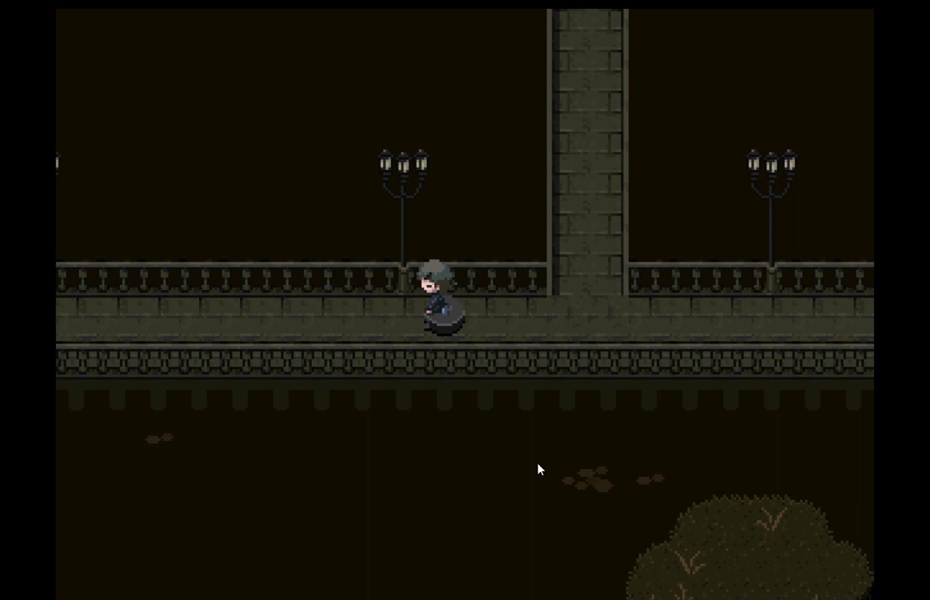
# - Return to the pillar and go north up the path between the grassy islands
pyautogui.press('Right')
pyautogui.press('Up')
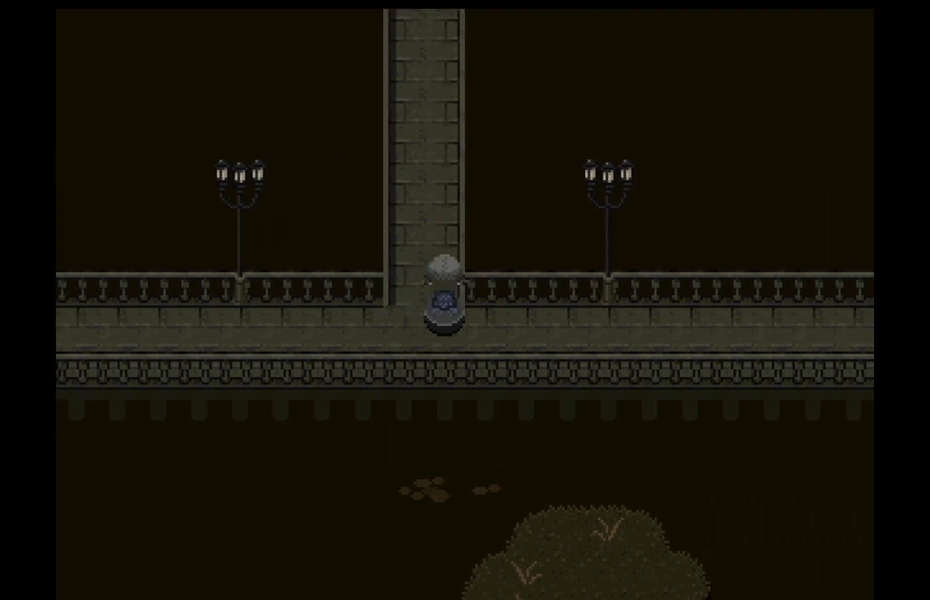
pyautogui.press('Up')
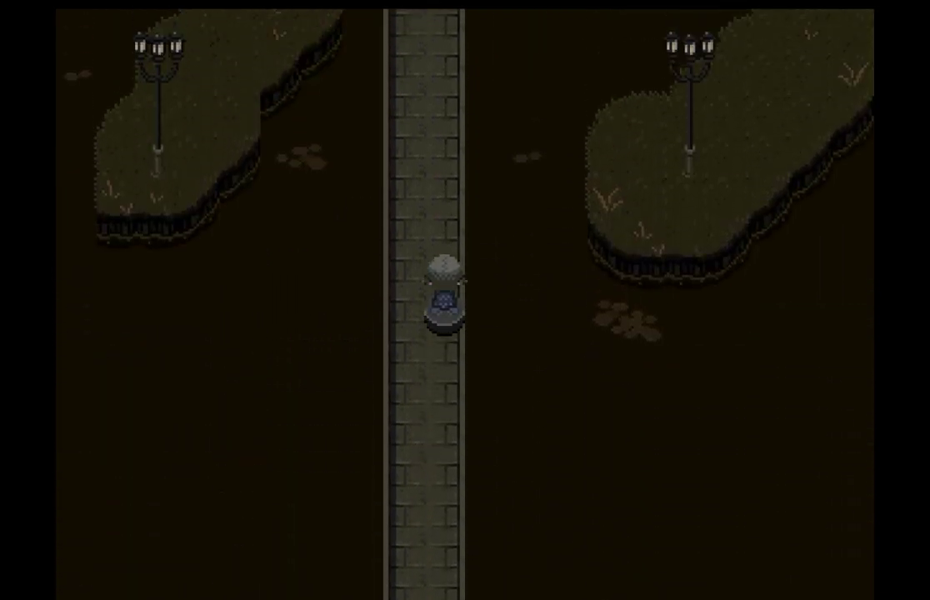